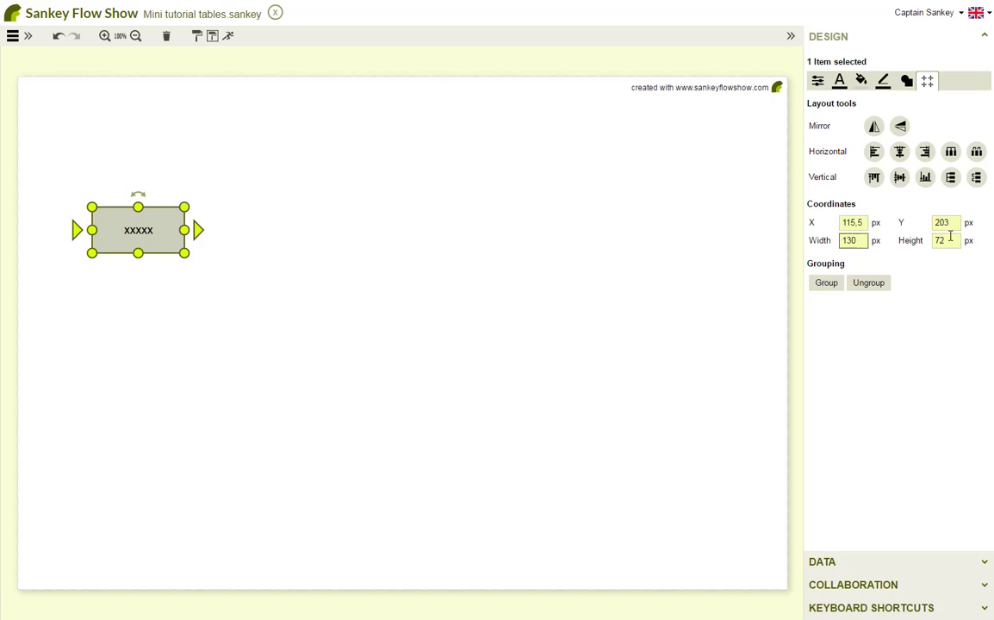
Step: Resize the rectangle to 130 px wide and 36 px high, and format its text as 14 pt, left-aligned
key("Tab")
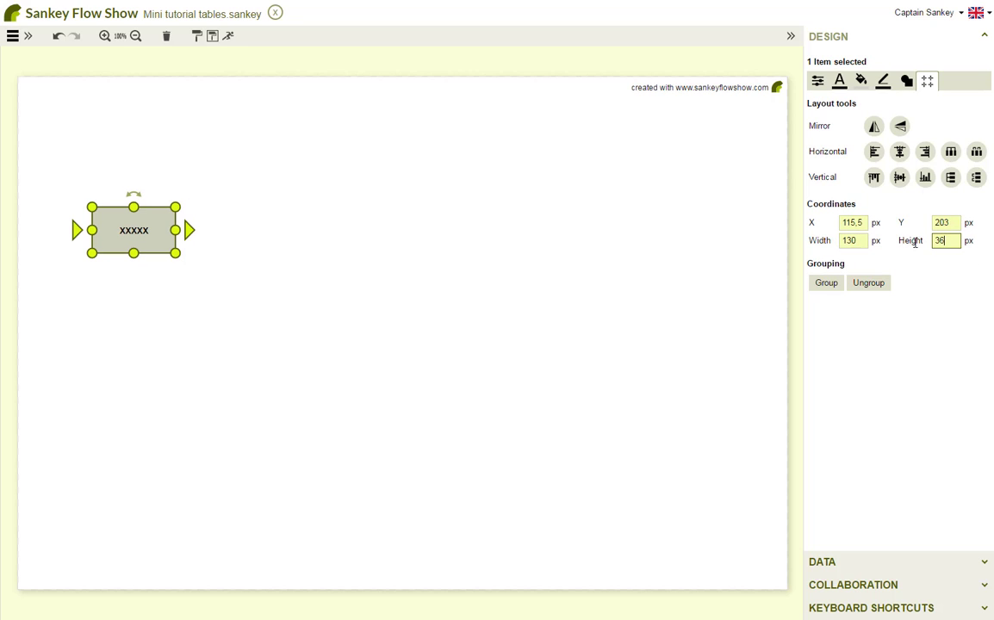
left_click(944, 222)
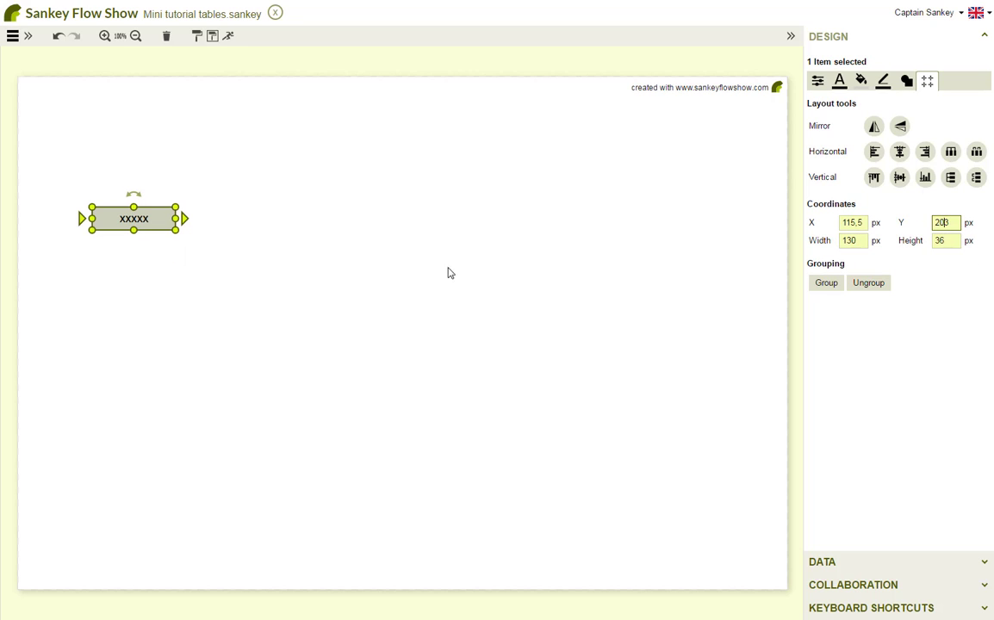
left_click(840, 80)
left_click(819, 152)
type("1")
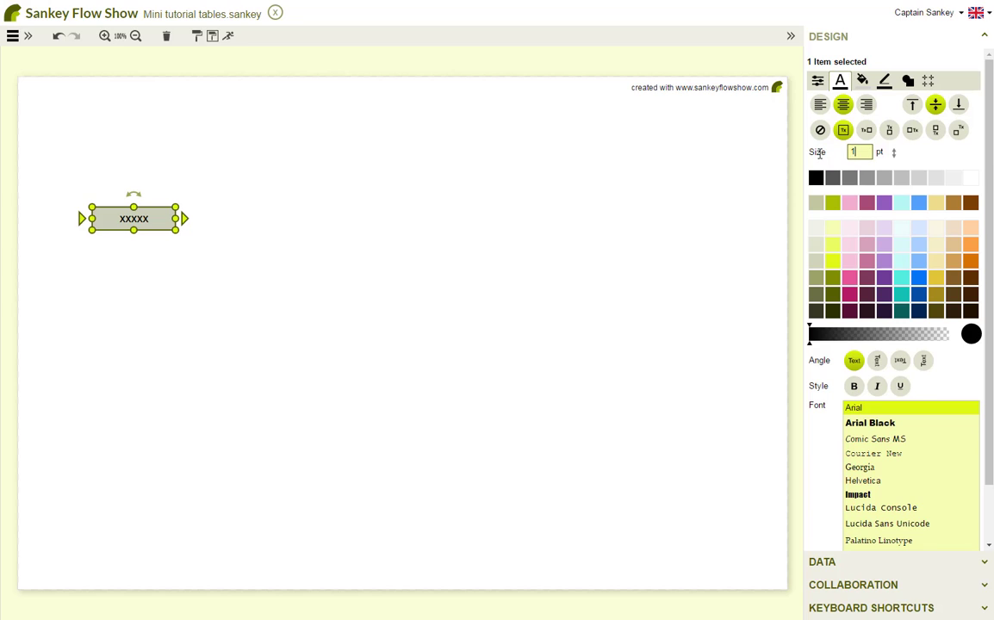
type("4")
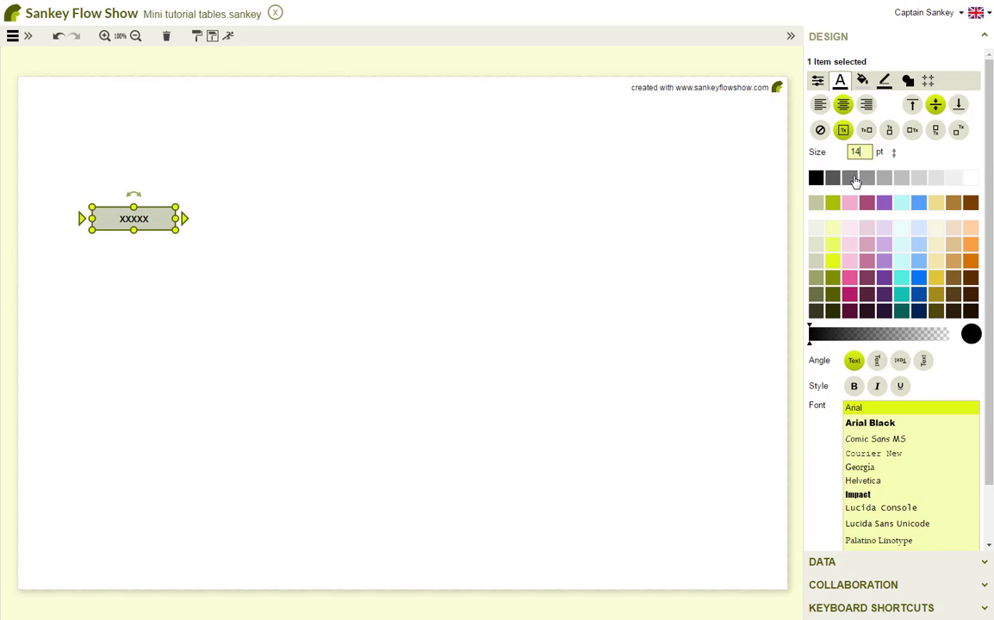
left_click(822, 105)
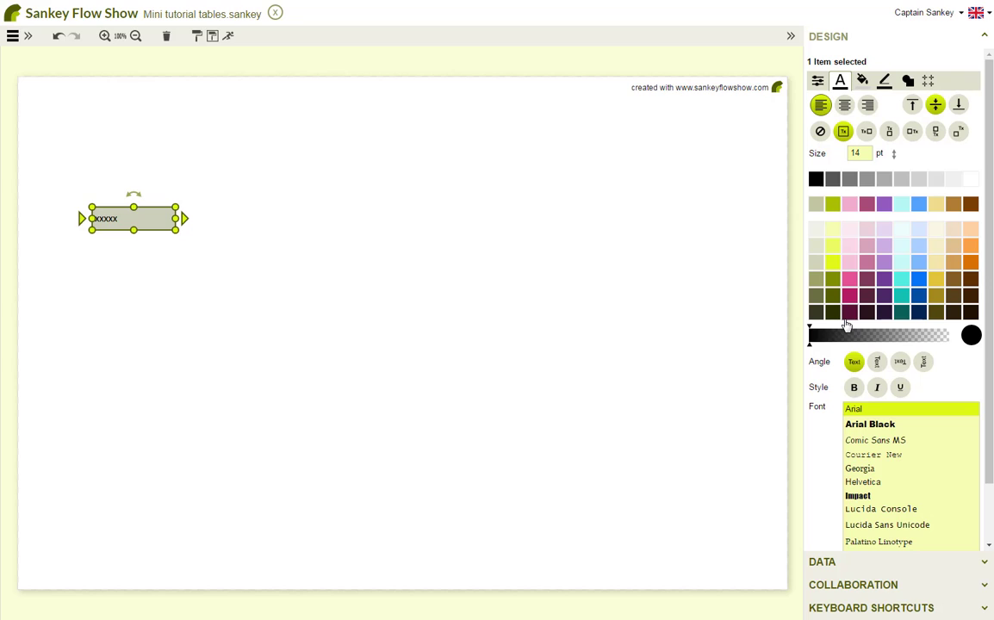
Step: Give the rectangle a solid dark blue outline and a pale blue fill
left_click(883, 81)
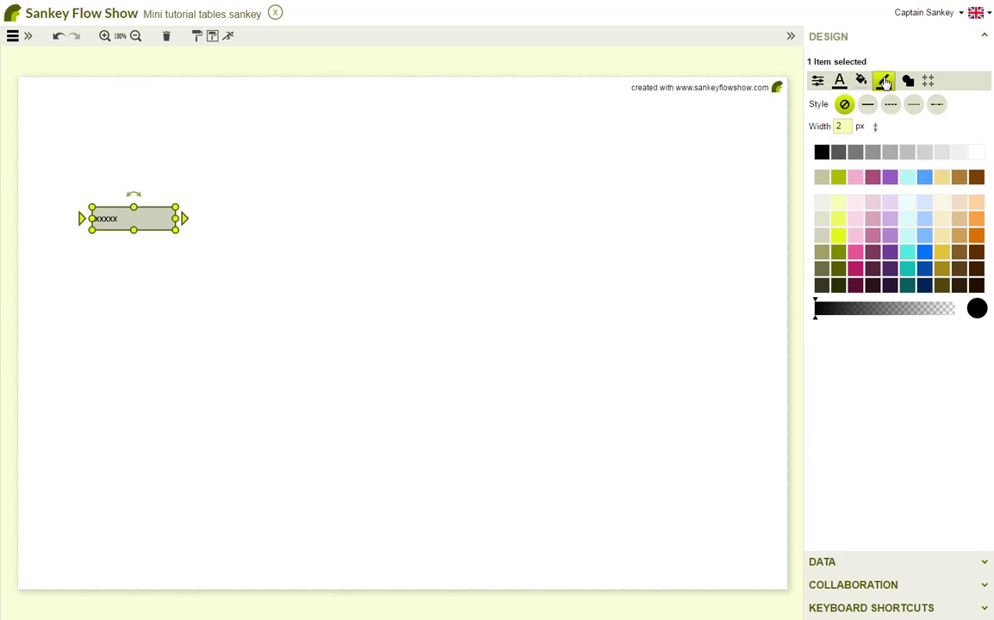
left_click(868, 104)
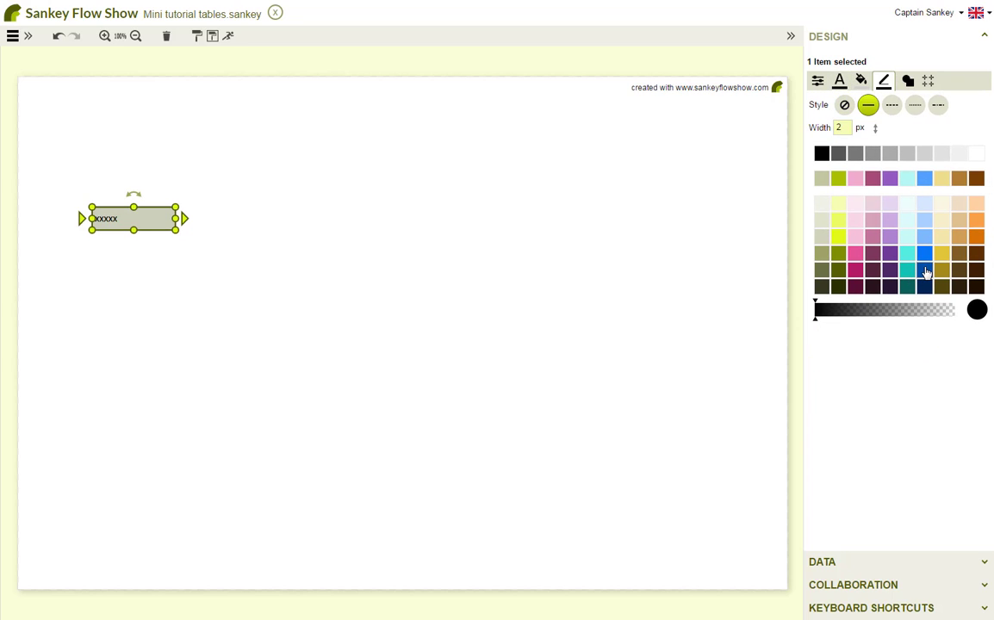
left_click(924, 270)
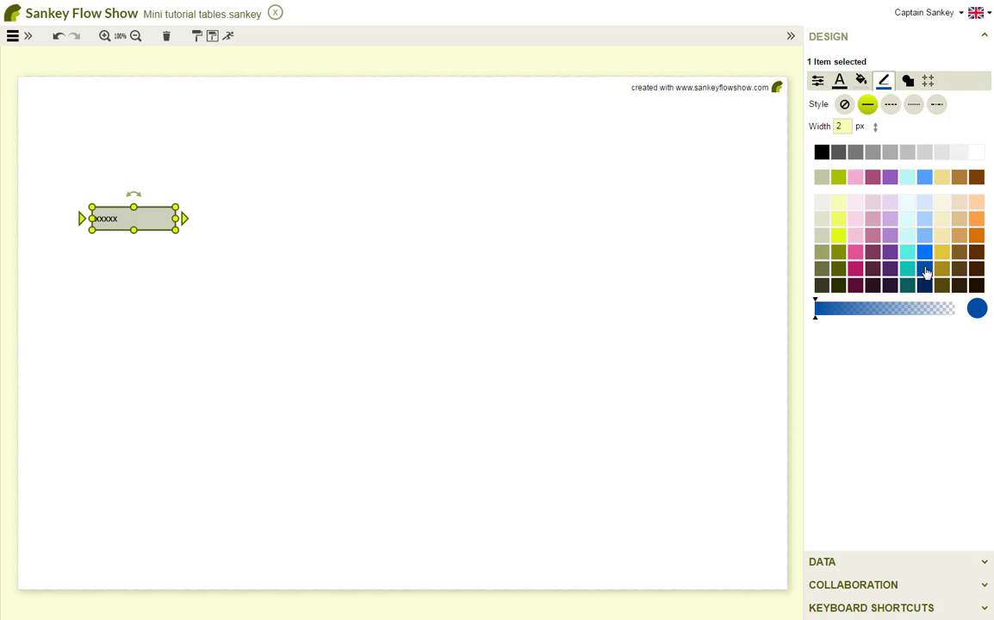
left_click(861, 81)
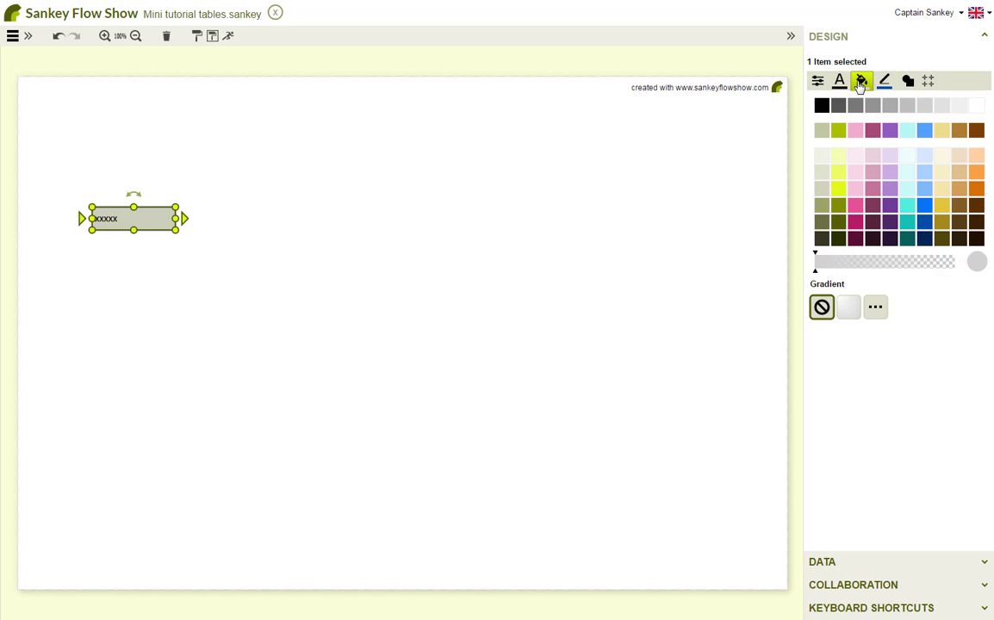
left_click(924, 156)
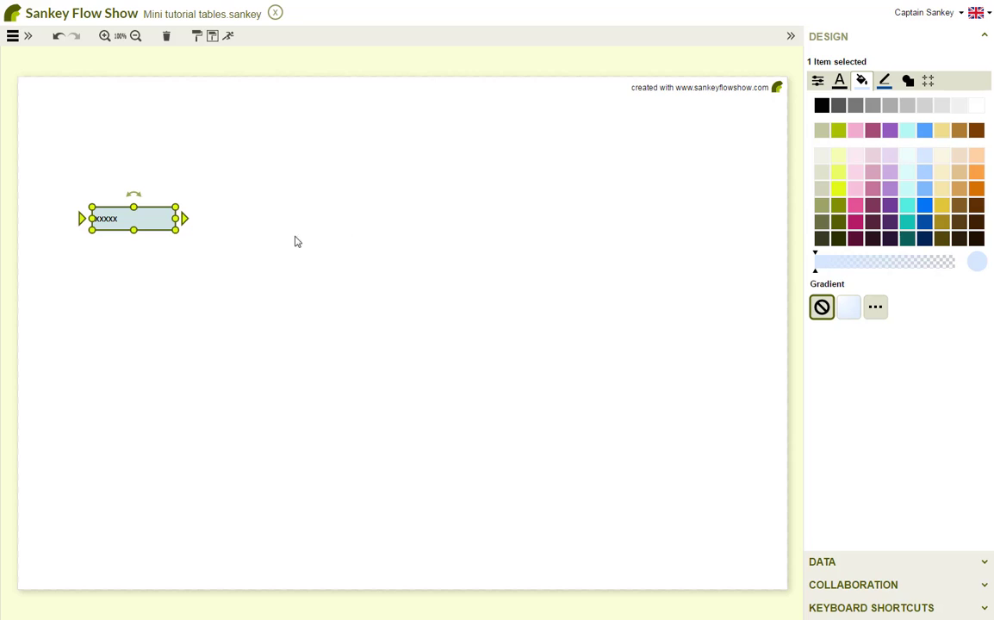
Step: Duplicate the rectangle downward edge to edge to build a column of six stacked cells
left_click_drag(161, 217, 161, 241)
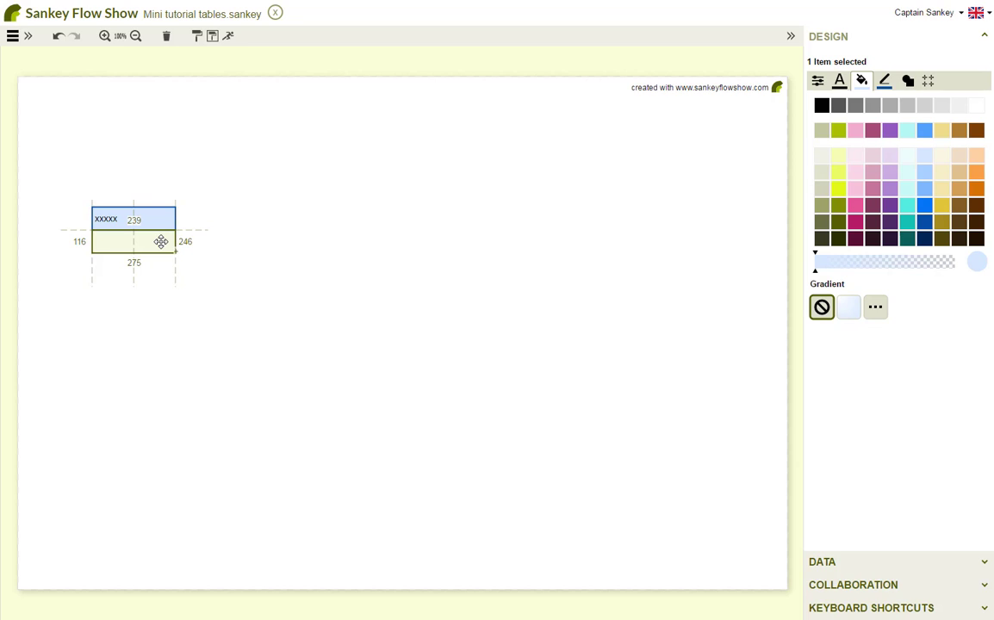
left_click_drag(162, 242, 161, 241)
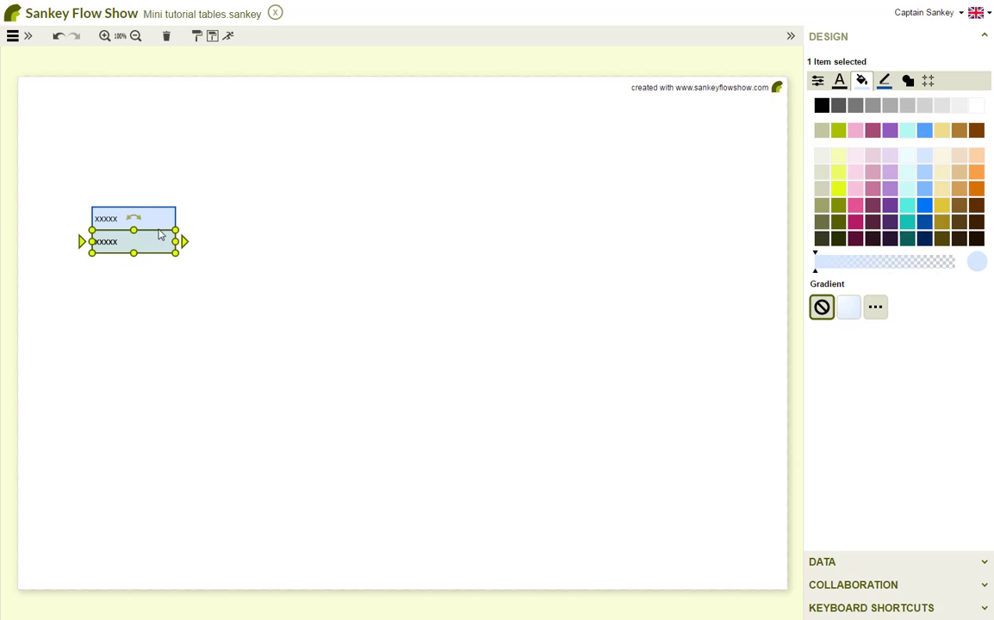
left_click(157, 218, "shift")
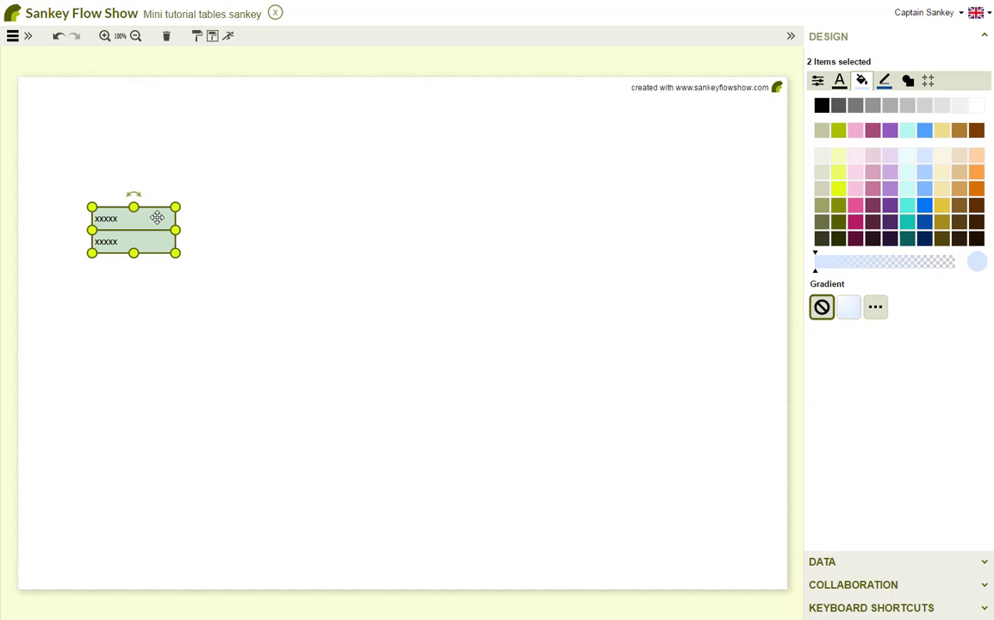
left_click_drag(157, 218, 153, 310)
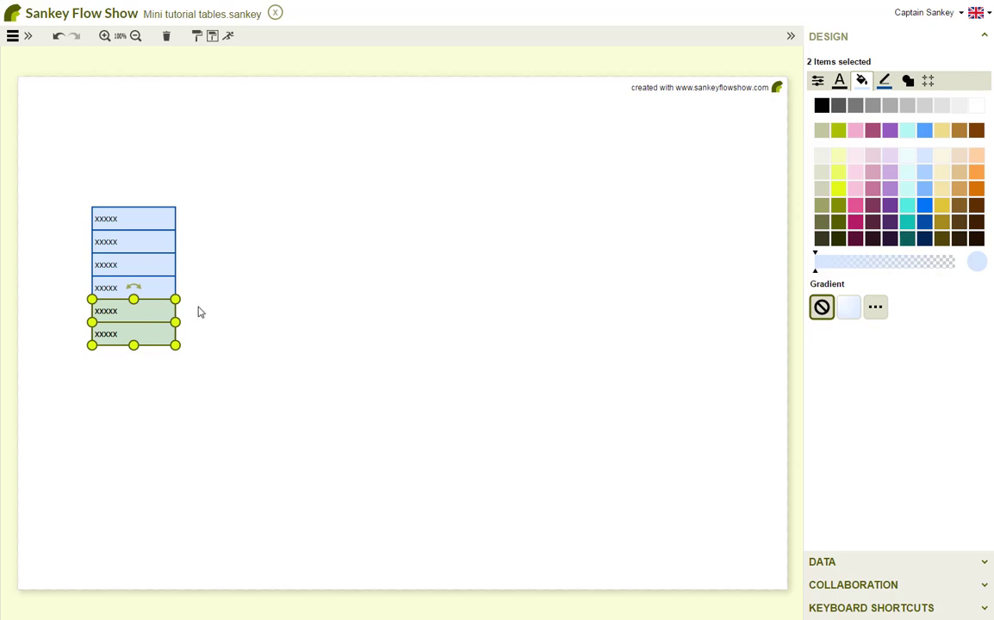
left_click(253, 312)
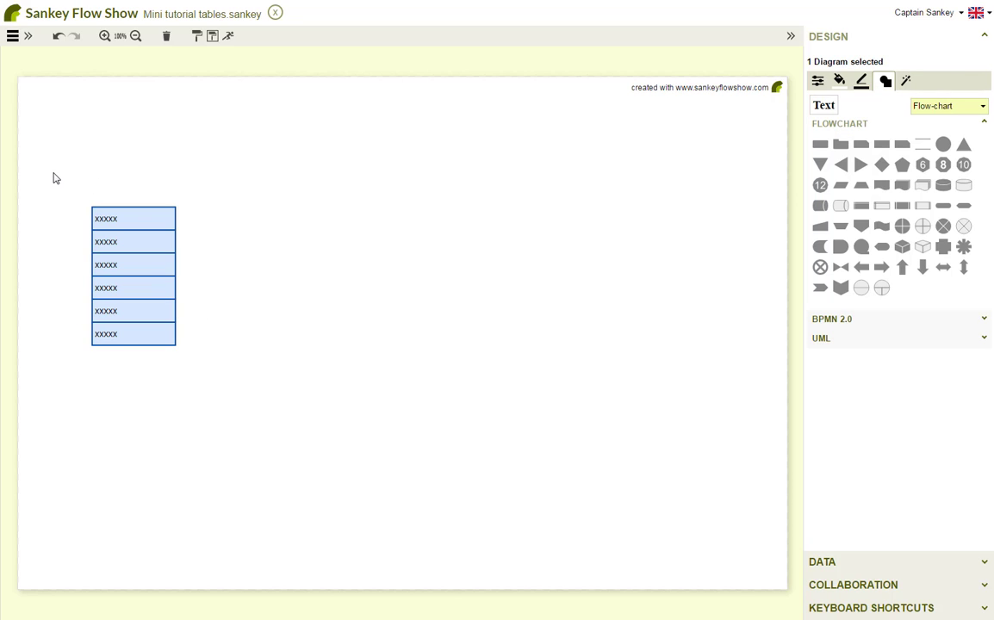
Step: Copy the six-cell column three times to the right to form a four-column table, making the second column much wider
left_click_drag(71, 204, 191, 349)
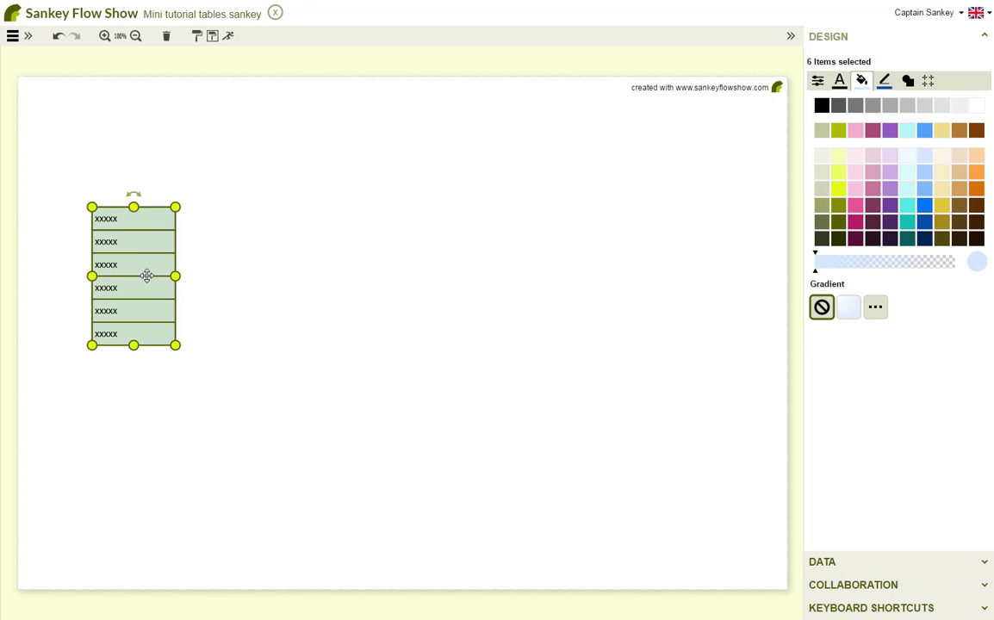
left_click_drag(147, 276, 406, 281)
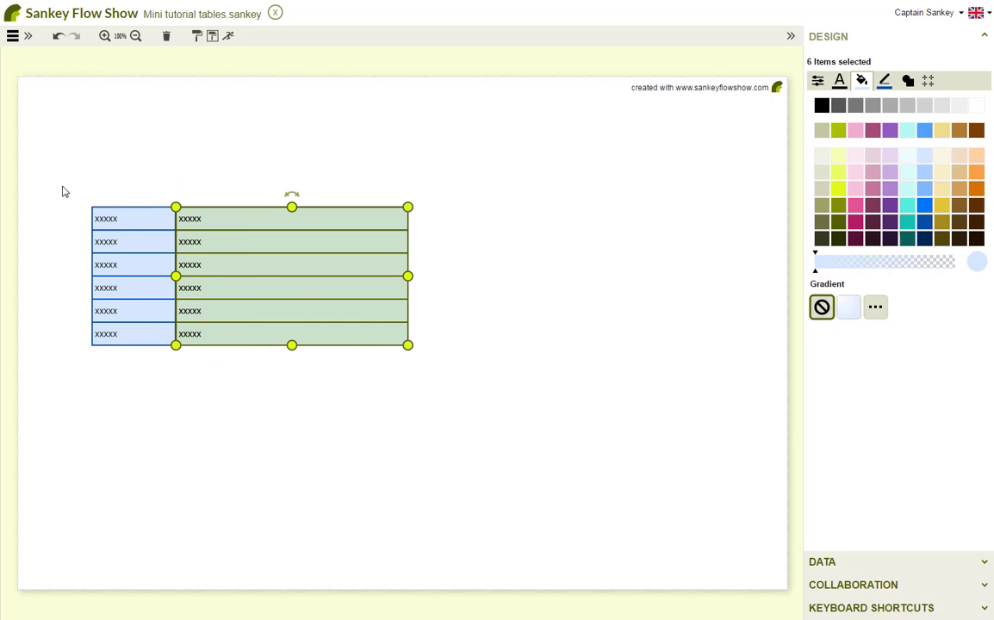
left_click_drag(62, 191, 183, 353)
left_click_drag(140, 323, 541, 315)
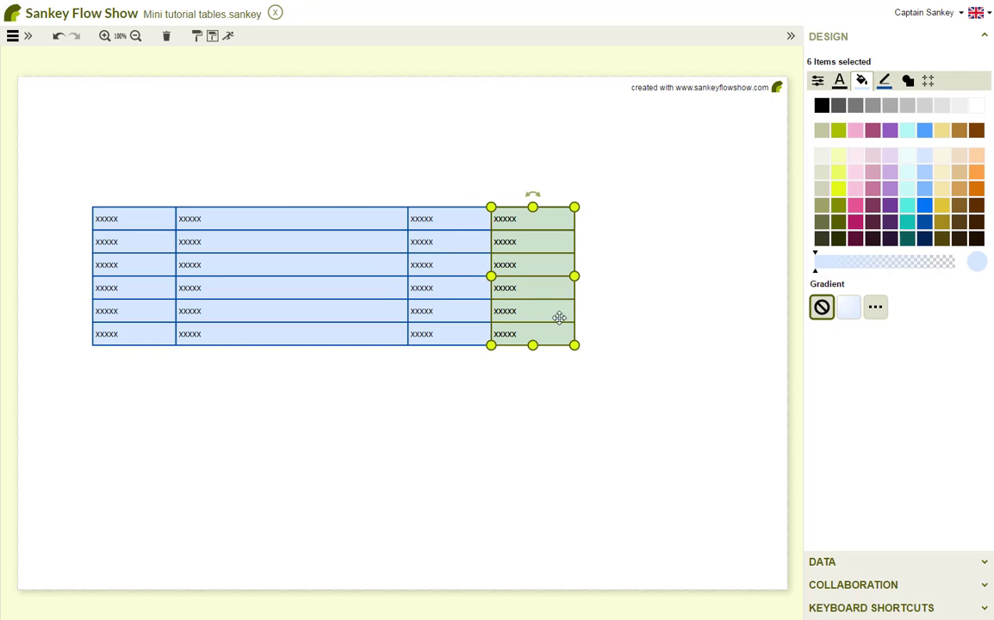
left_click(640, 334)
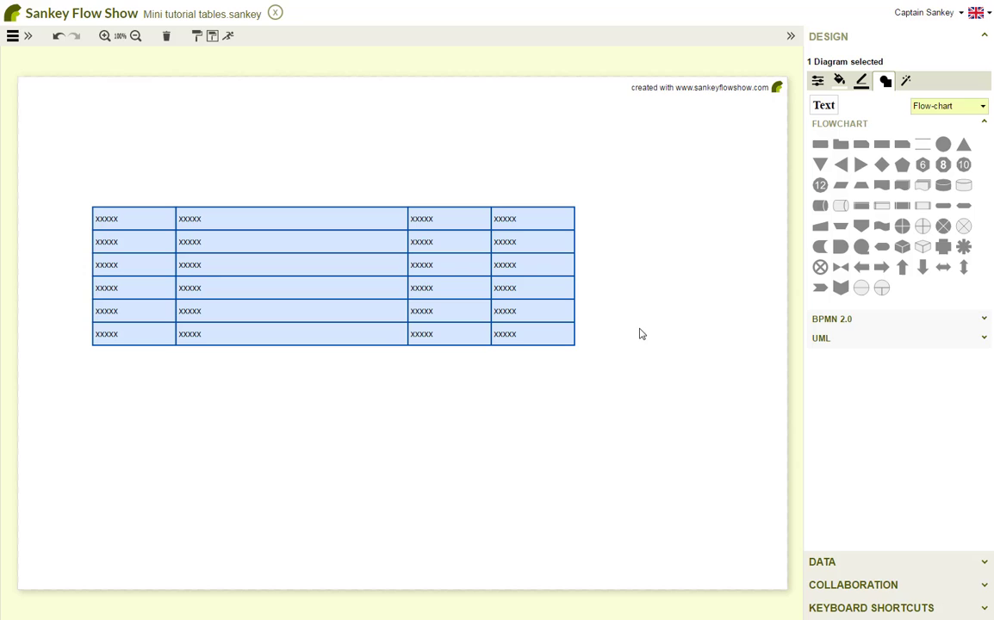
Step: Replace the four upper-right cells with one by deleting three and stretching the remaining cell over two rows and two columns
left_click(445, 248)
left_click(533, 244, "shift")
left_click(533, 218, "shift")
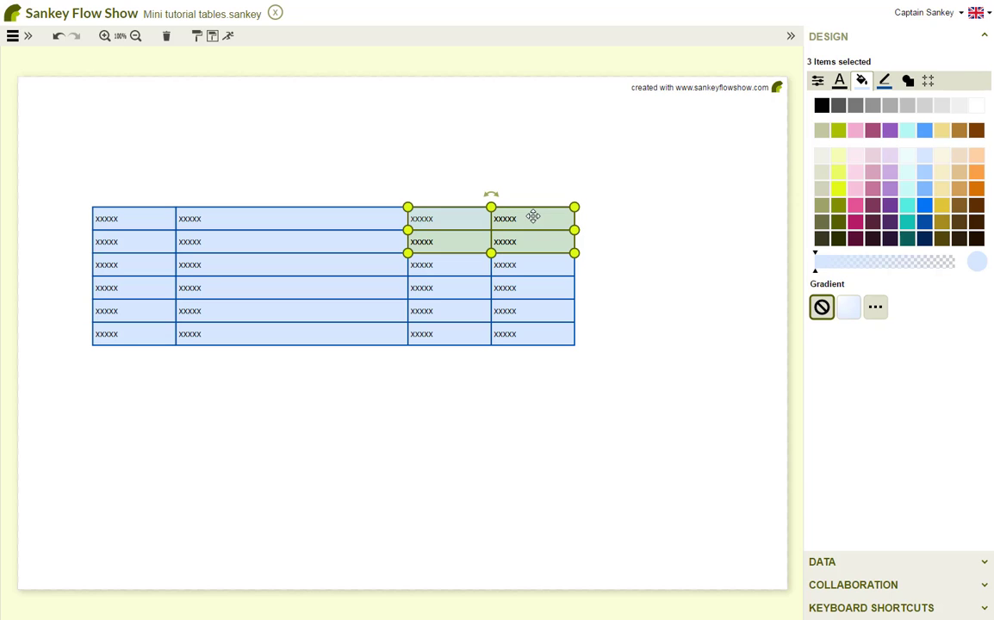
key("Delete")
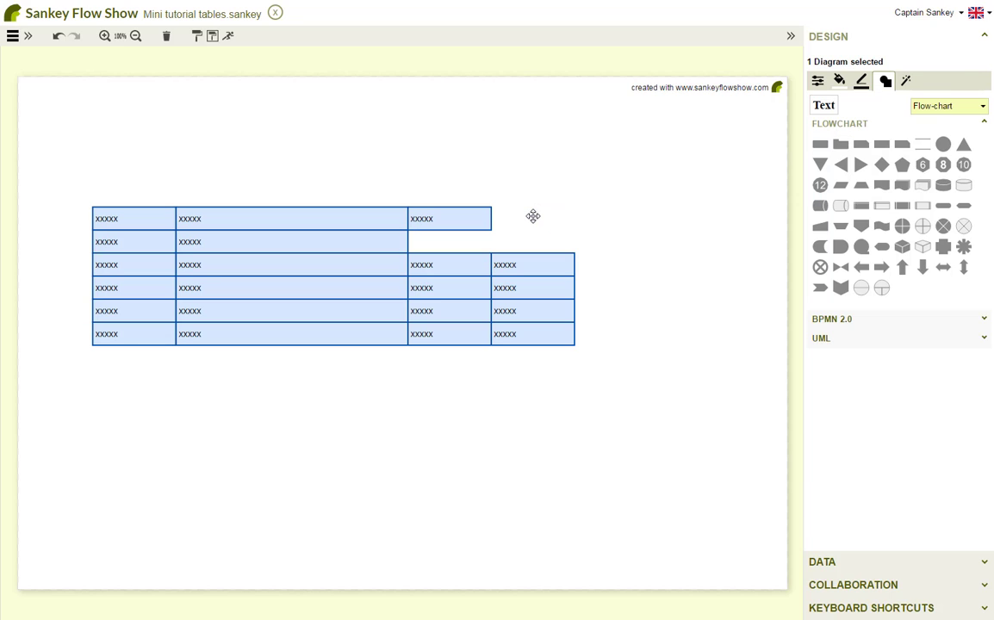
left_click(482, 220)
left_click_drag(498, 219, 577, 259)
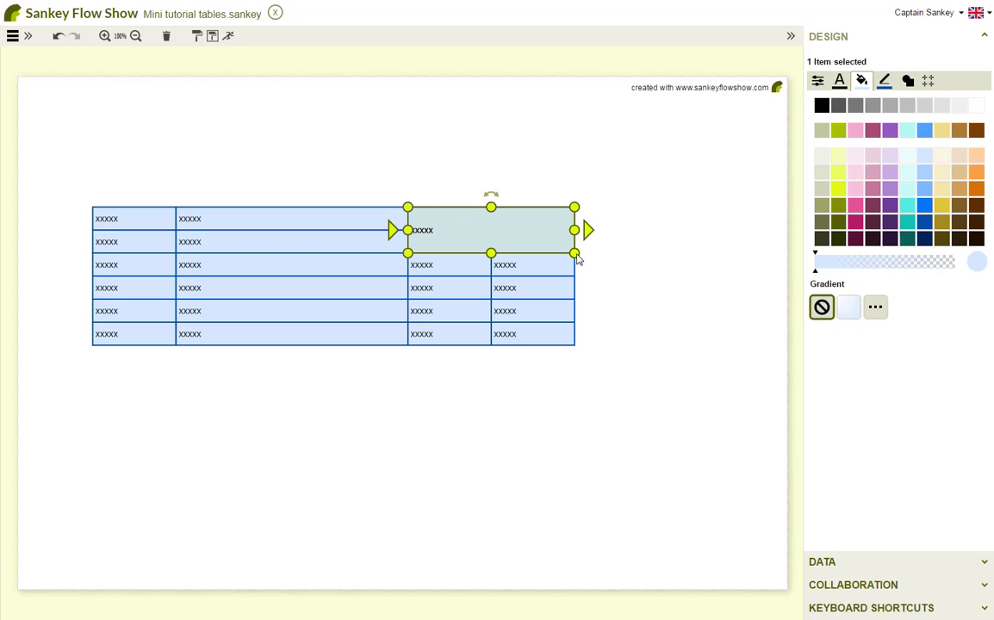
Step: Format the large cell's text as 24 pt, bold, centred and purple
left_click(839, 80)
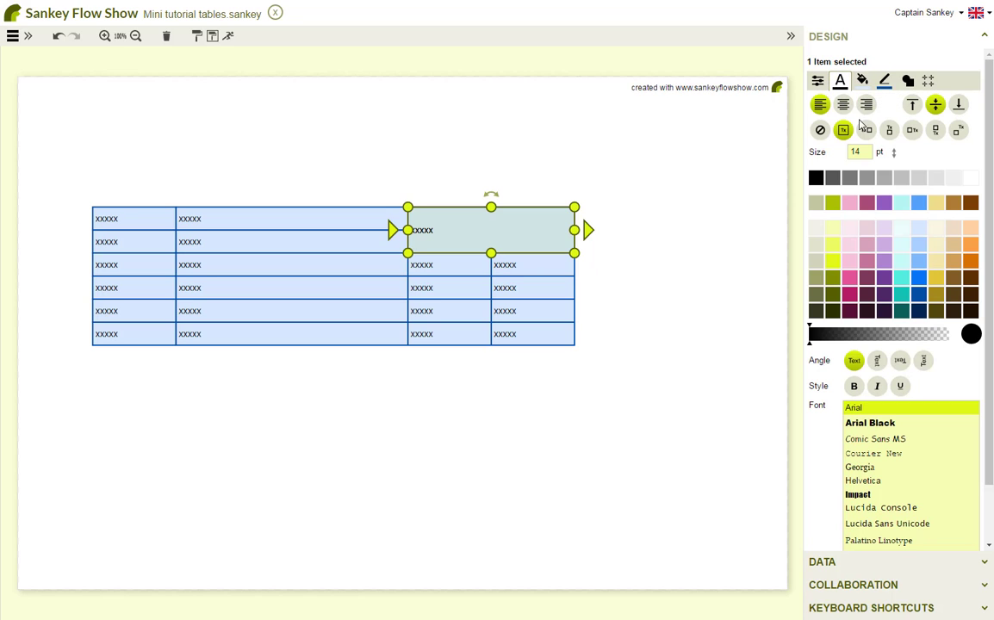
left_click_drag(864, 151, 794, 153)
type("24")
left_click(854, 385)
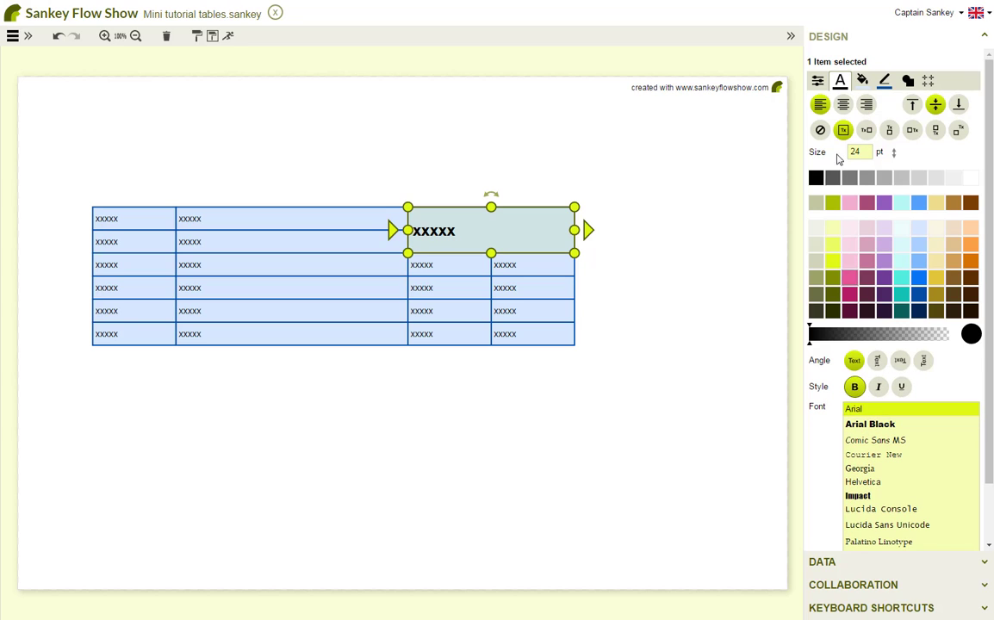
left_click(843, 104)
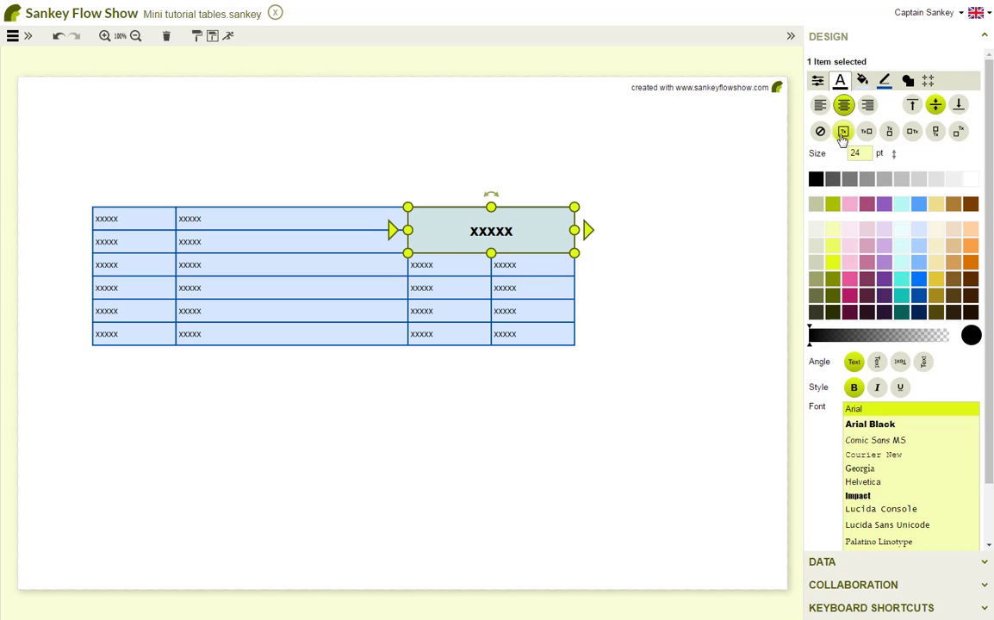
left_click(919, 299)
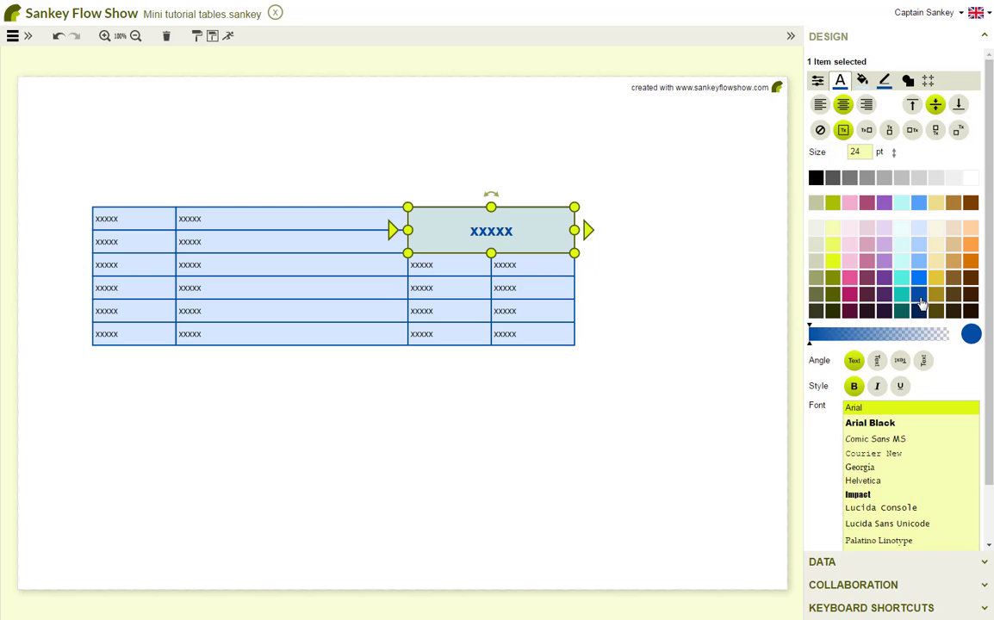
left_click(883, 280)
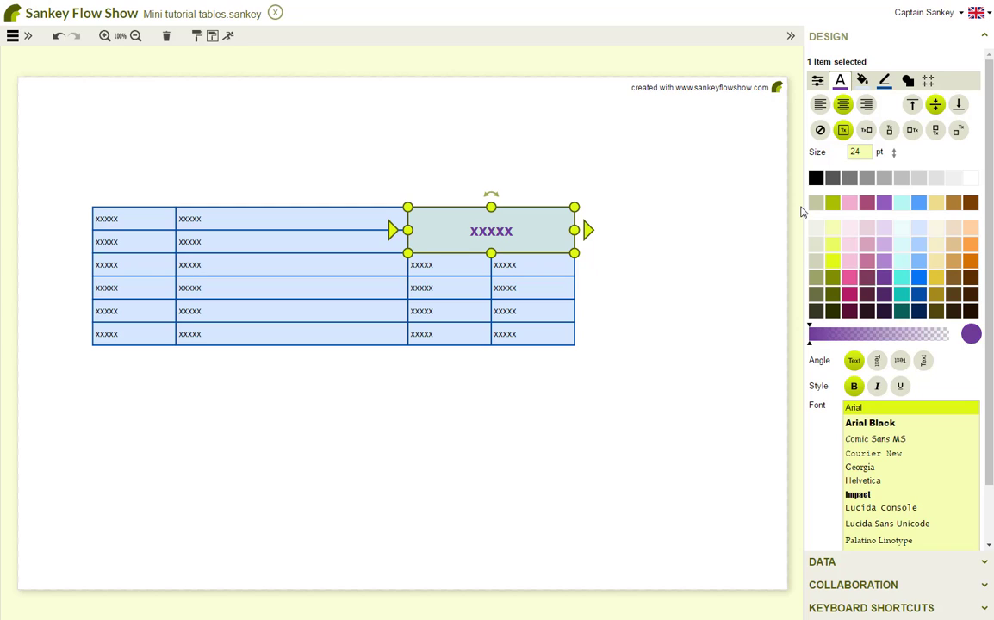
Step: Fill the large cell with very pale cyan and replace its text with "Company XXX"
left_click(862, 80)
left_click(878, 157)
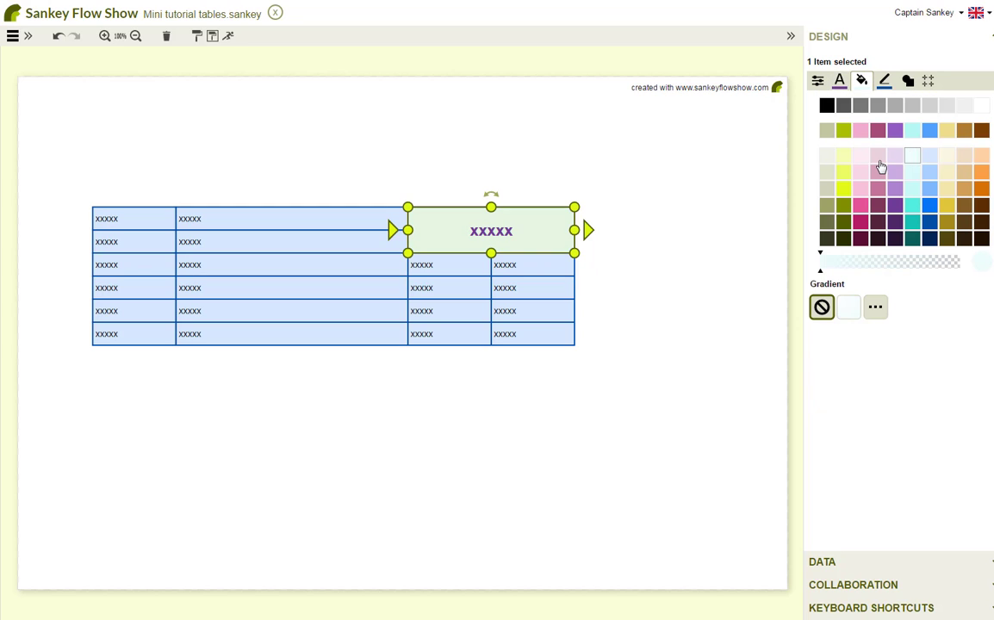
double_click(504, 234)
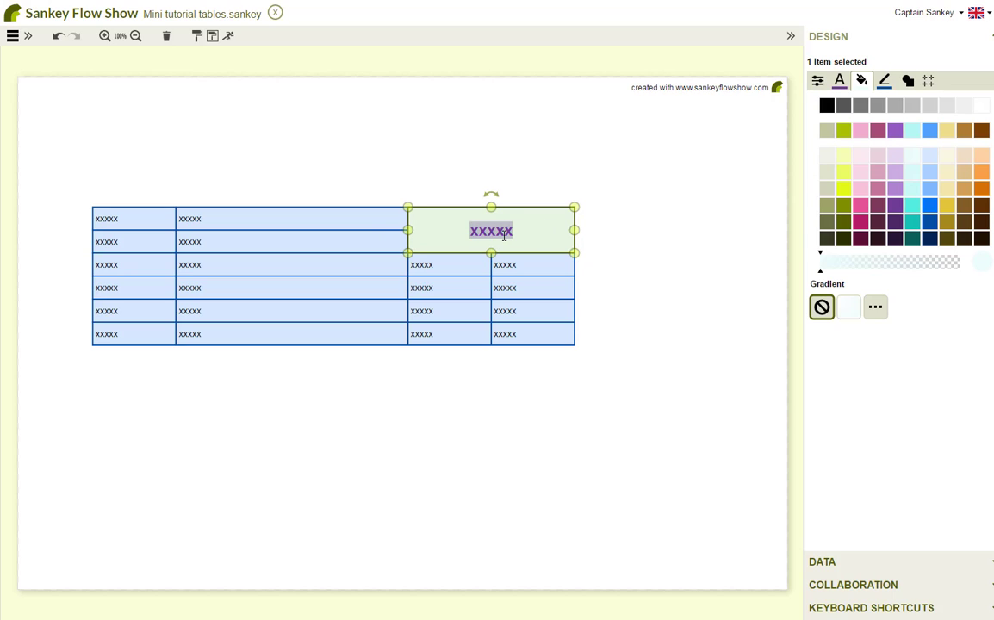
type("Company ")
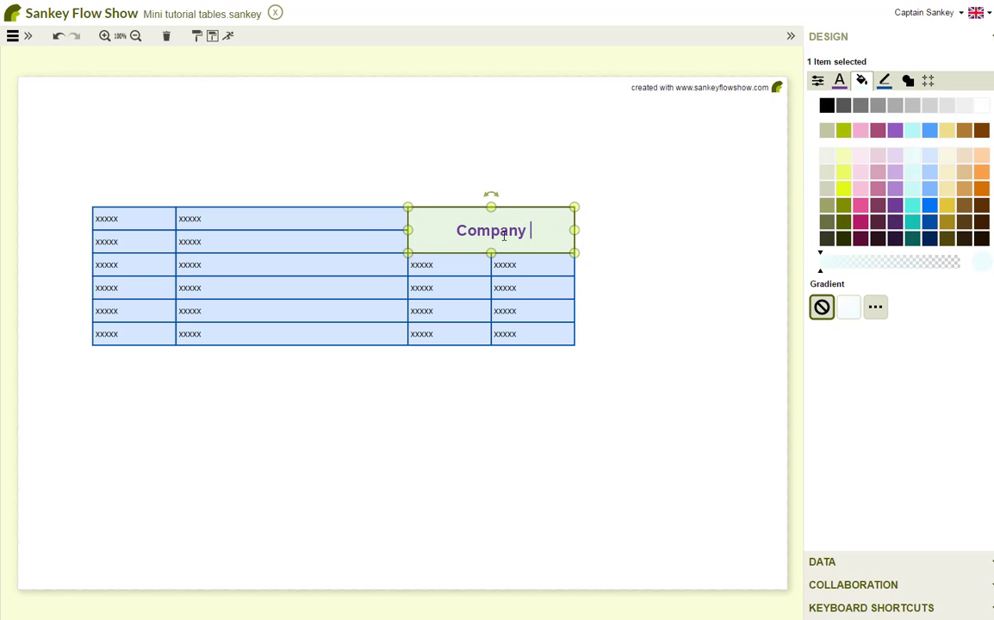
type("XXX")
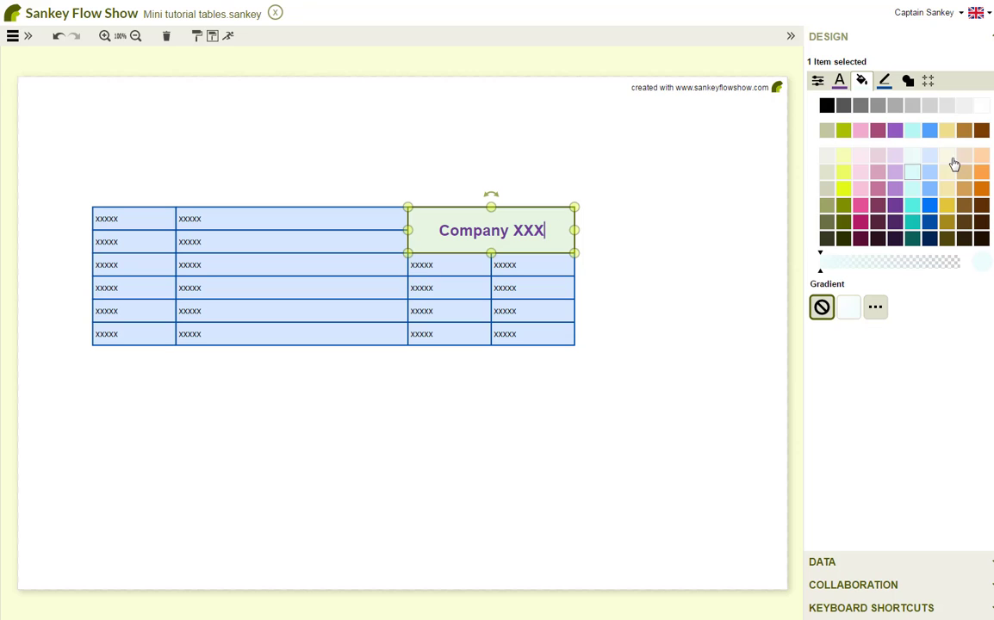
Step: Add a flowchart circle to the right of the table
left_click(908, 80)
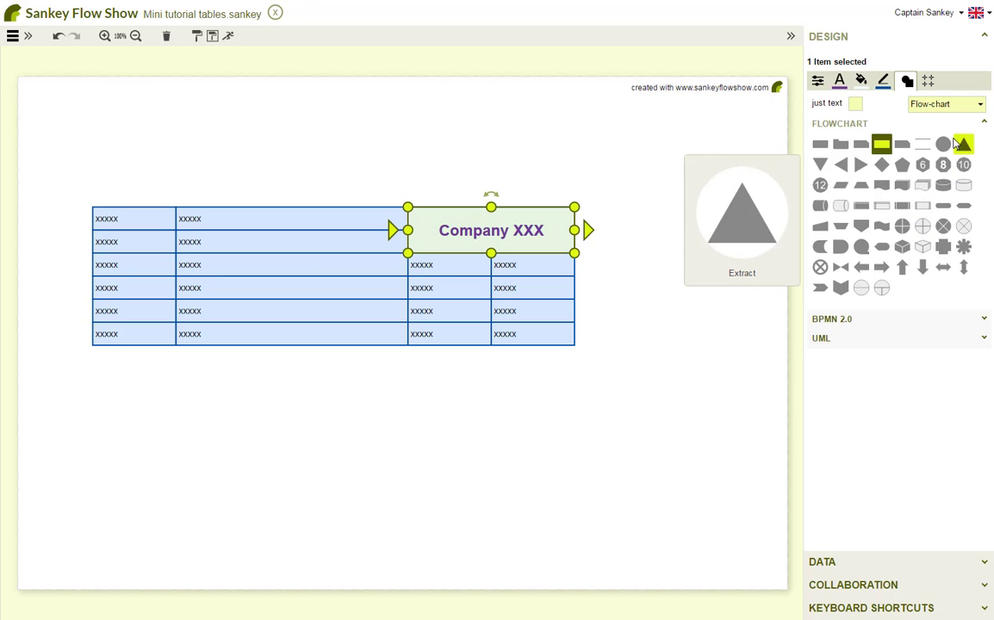
left_click_drag(943, 144, 676, 275)
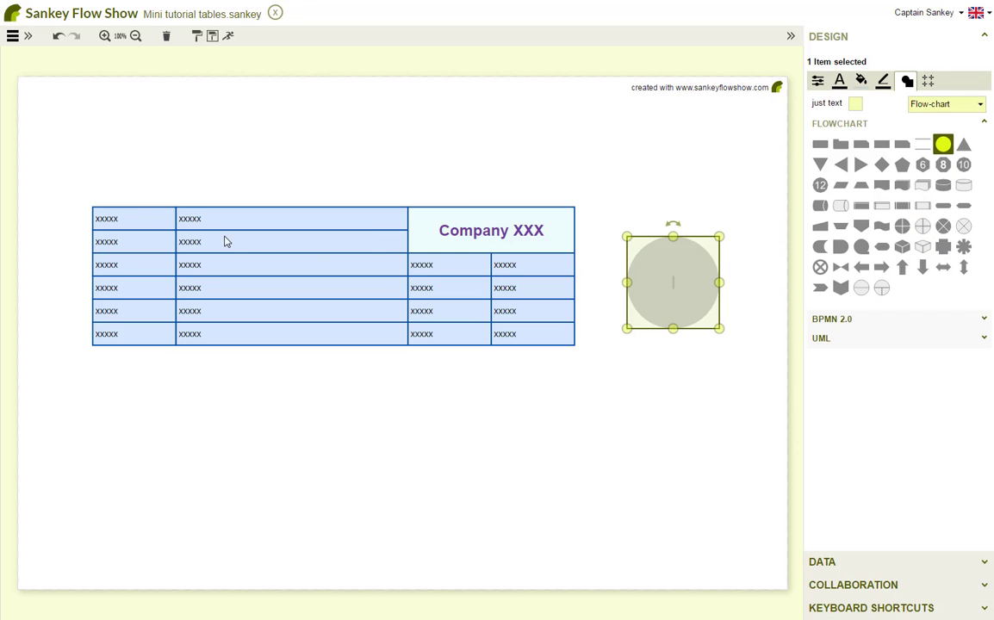
Step: Move the text entry from the table's first cell through the following cells, row by row
left_click(101, 216)
key("Tab")
key("Tab")
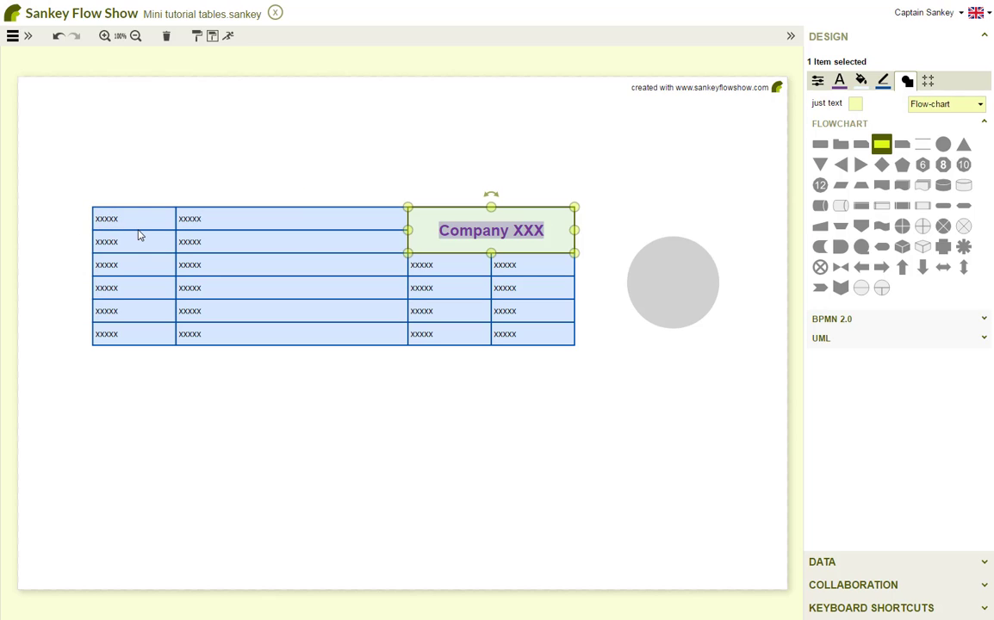
key("Tab")
key("Tab")
key("Tab")
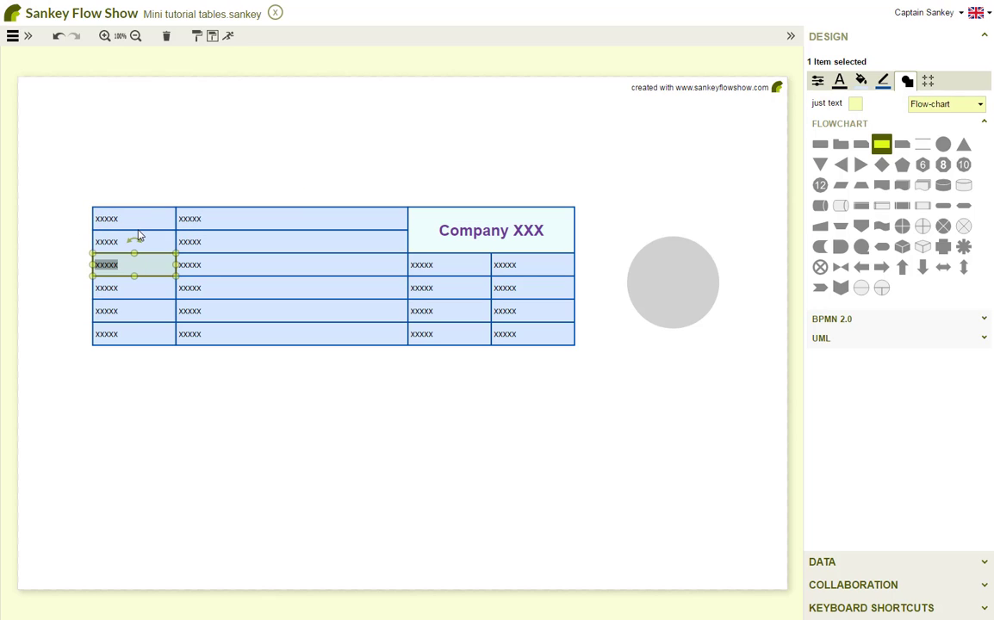
key("Tab")
key("Tab")
key("Tab")
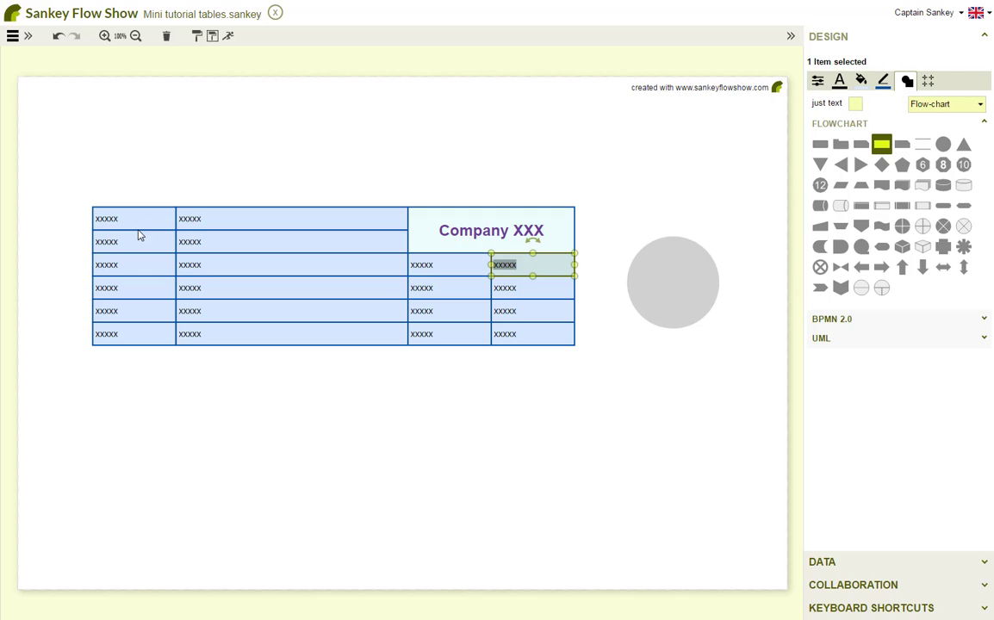
key("Tab")
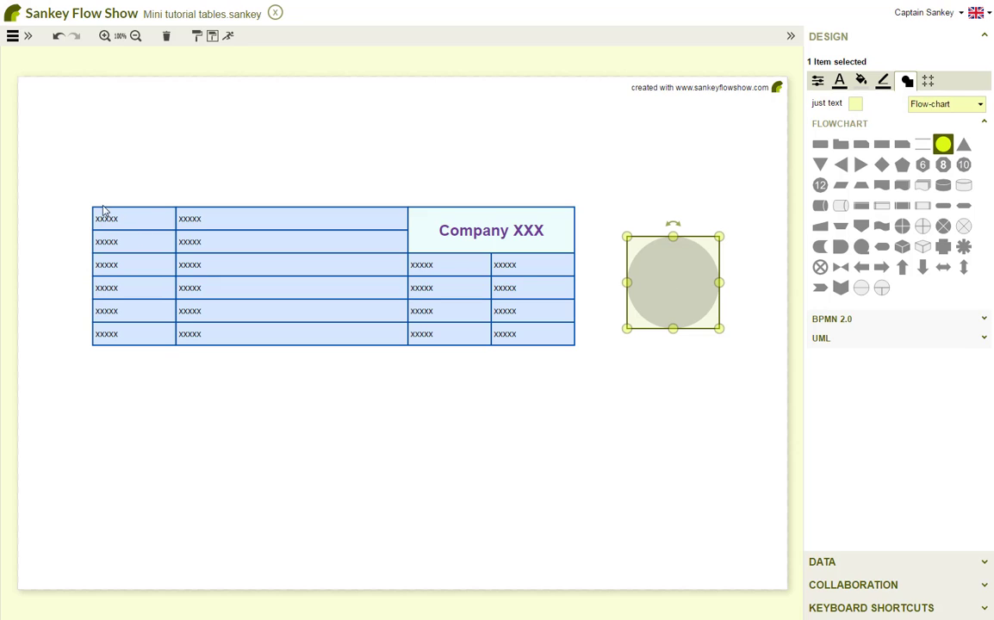
Step: Group all the table cells without the circle and cycle the text entry through the grouped cells
left_click_drag(69, 185, 614, 456)
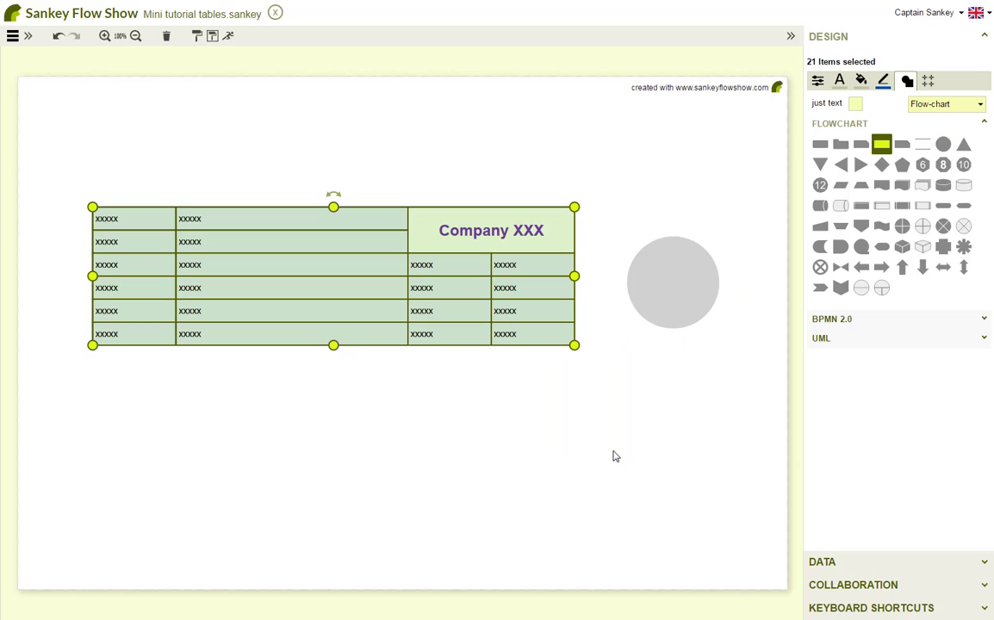
left_click(927, 80)
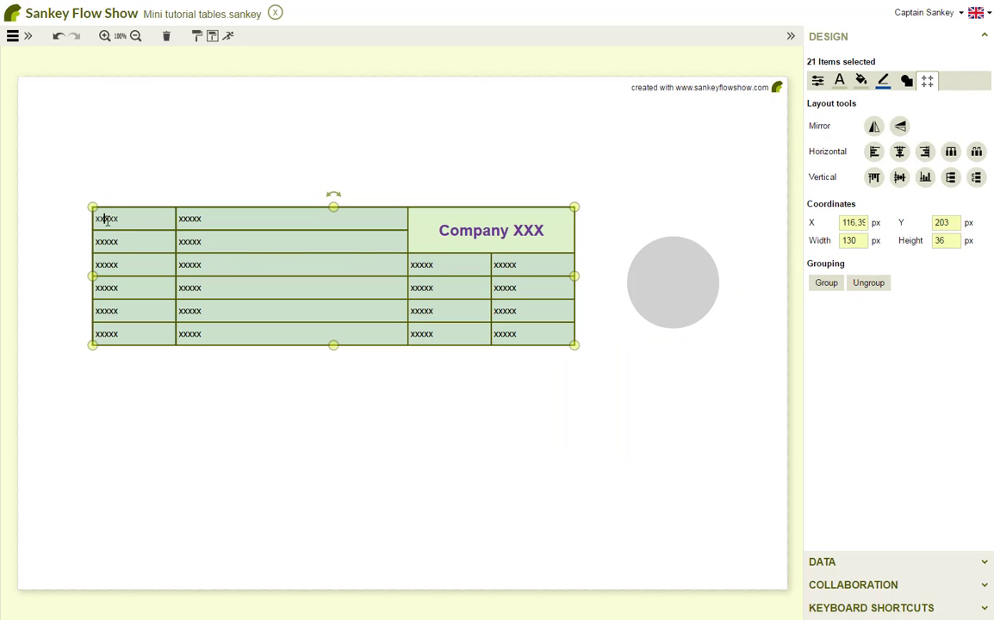
key("Tab")
key("Tab")
key("Tab")
key("Tab")
key("Tab")
key("Tab")
key("Tab")
key("Tab")
key("Tab")
key("Tab")
key("Tab")
key("Tab")
key("Tab")
key("Tab")
key("Tab")
key("Tab")
key("Tab")
key("Tab")
key("Tab")
key("Tab")
key("Tab")
Step: Ungroup the table cells and clear the selection
left_click(864, 287)
left_click(655, 358)
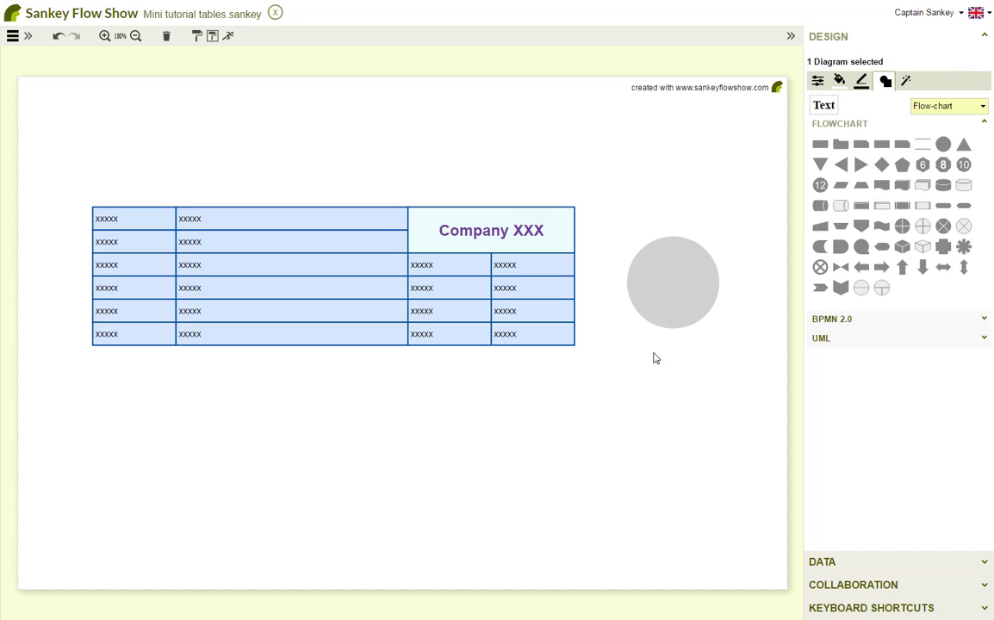
Step: Add a text element above the table's first column and size it 125 px wide and 18 px high
left_click_drag(824, 106, 172, 162)
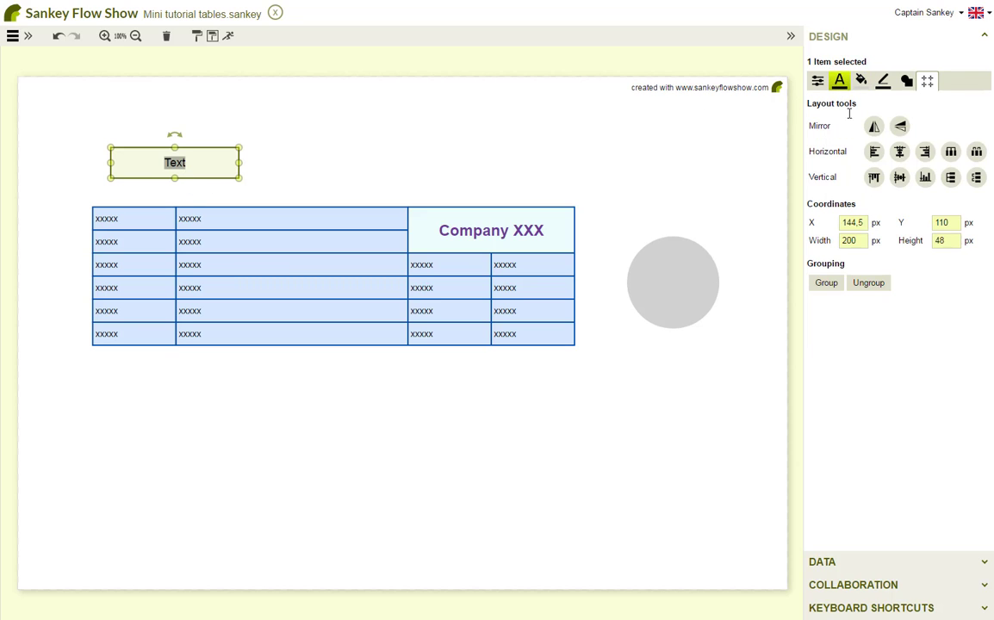
left_click_drag(868, 241, 818, 241)
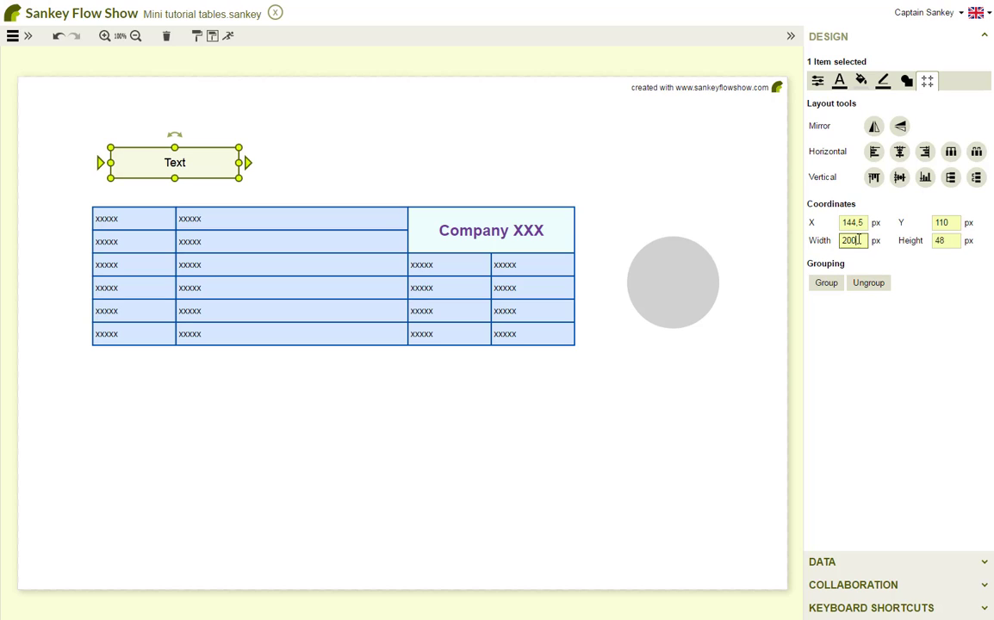
type("125")
key("Tab")
type("16")
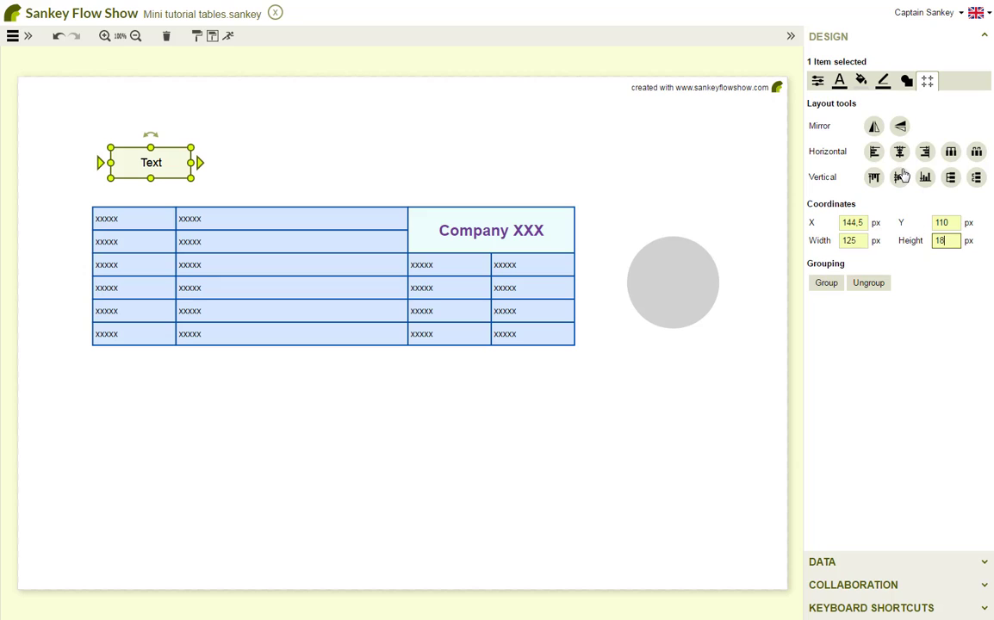
Step: Format the new text element as 10 pt, left-aligned and dark blue
left_click(839, 80)
left_click_drag(866, 152, 820, 151)
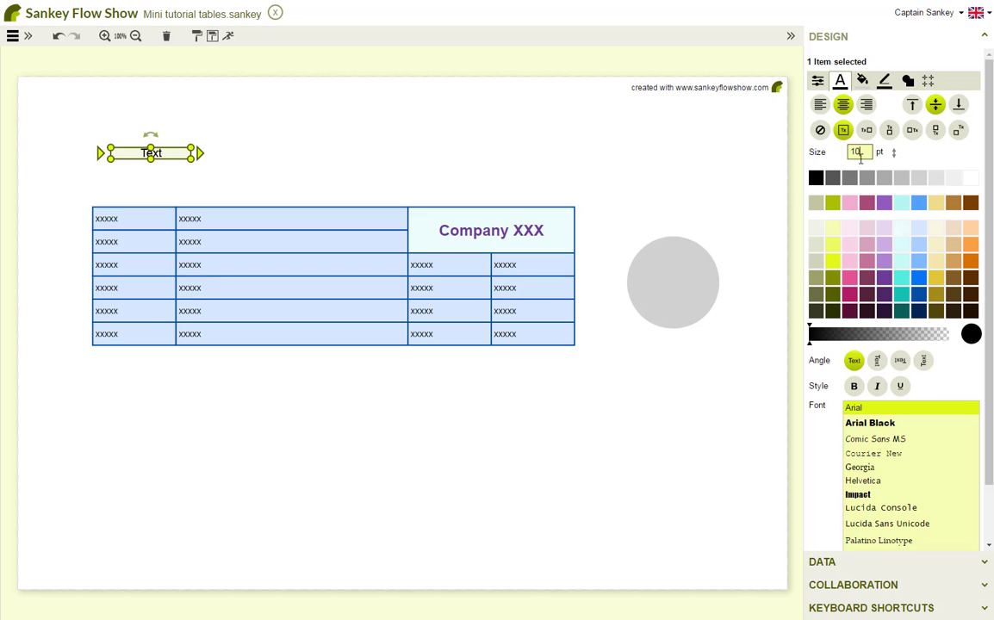
left_click(822, 105)
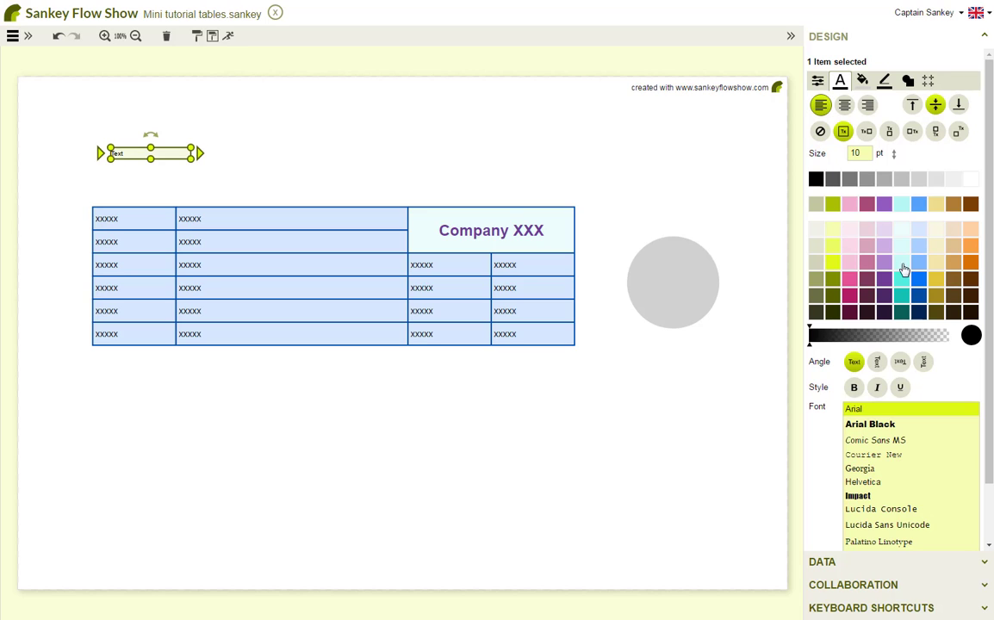
left_click(919, 296)
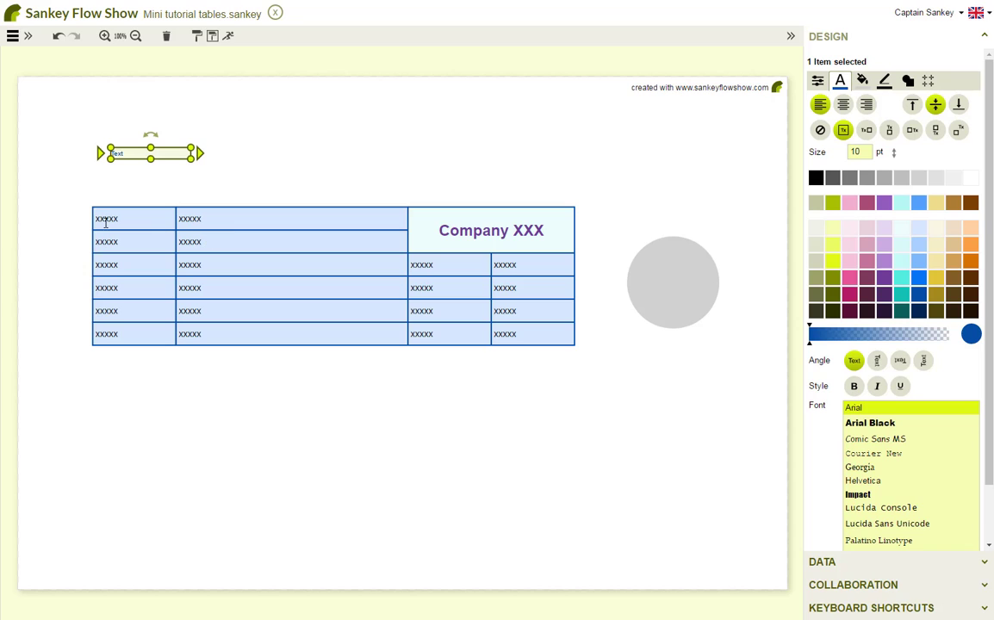
Step: Align the text of all table cells except "Company XXX" to the bottom of their cells
left_click_drag(75, 194, 616, 416)
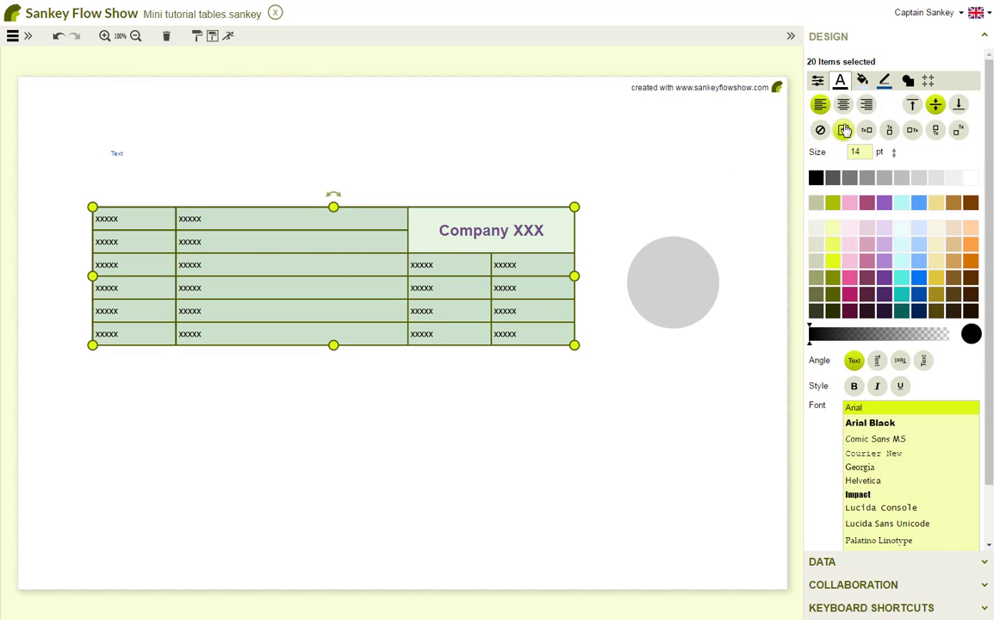
left_click(957, 106)
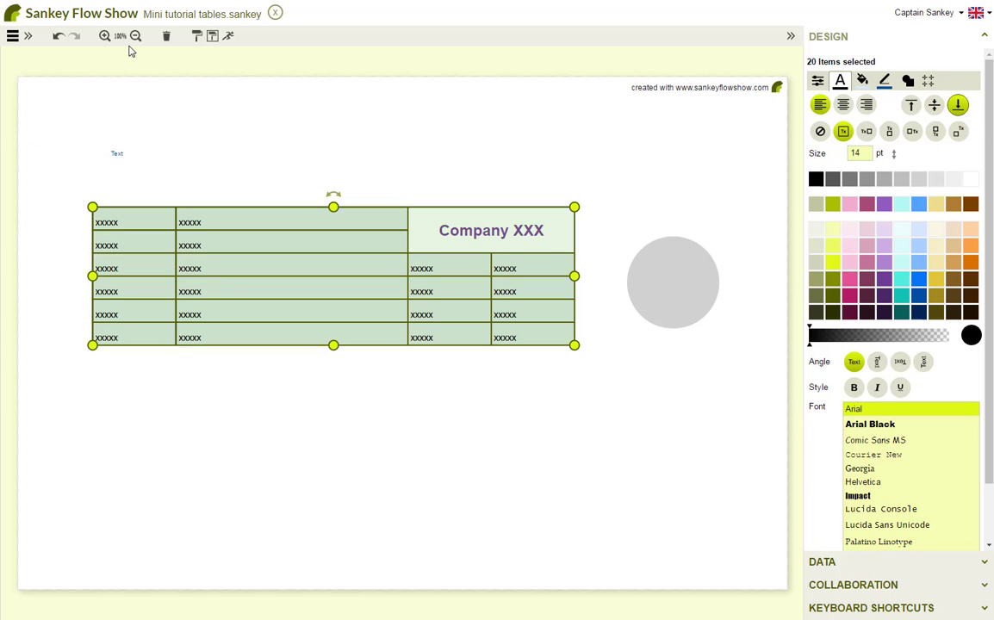
Step: Place copies of the small blue label along the top of the first column's upper four cells, keeping one spare above the table
left_click(104, 37)
left_click(105, 36)
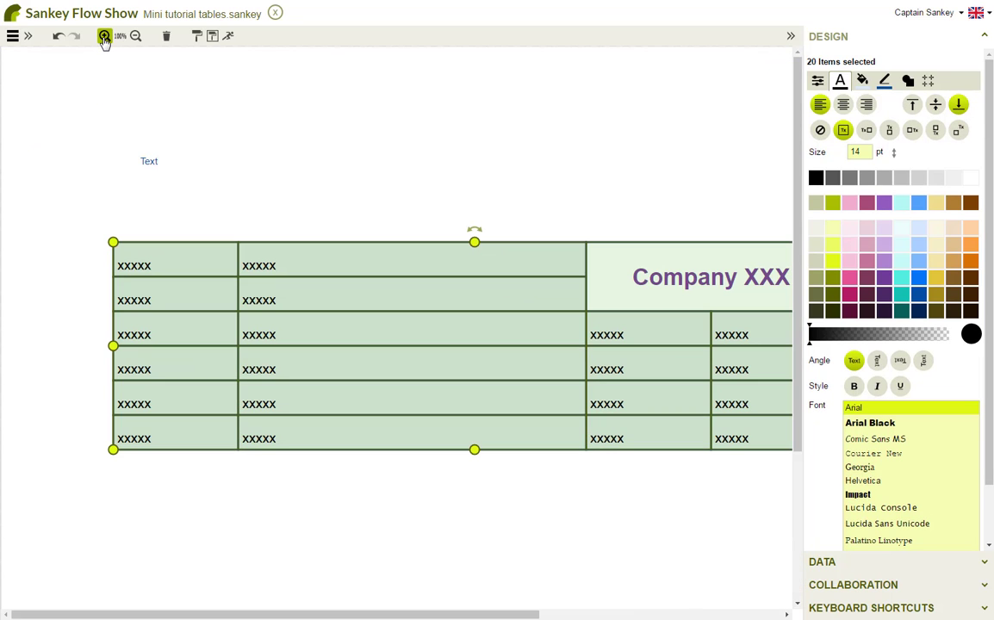
left_click(104, 36)
left_click(193, 183)
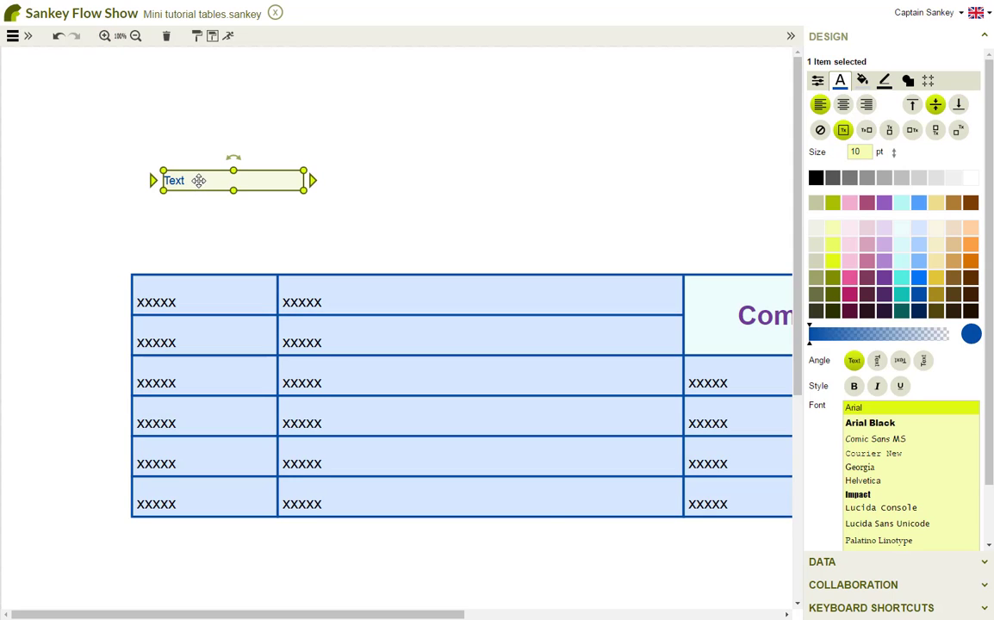
left_click_drag(198, 180, 173, 289)
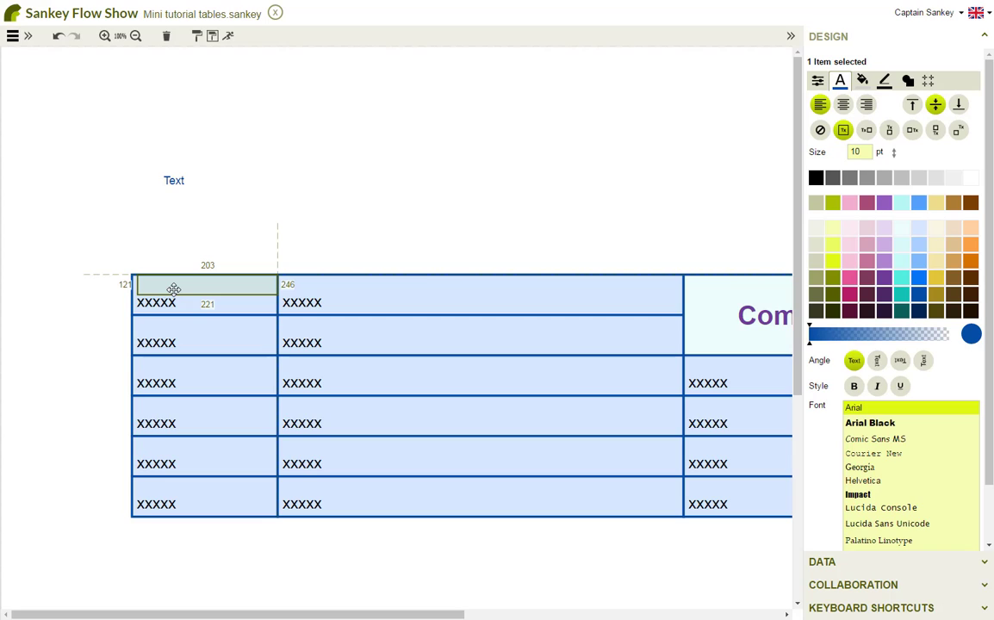
left_click_drag(173, 289, 338, 200)
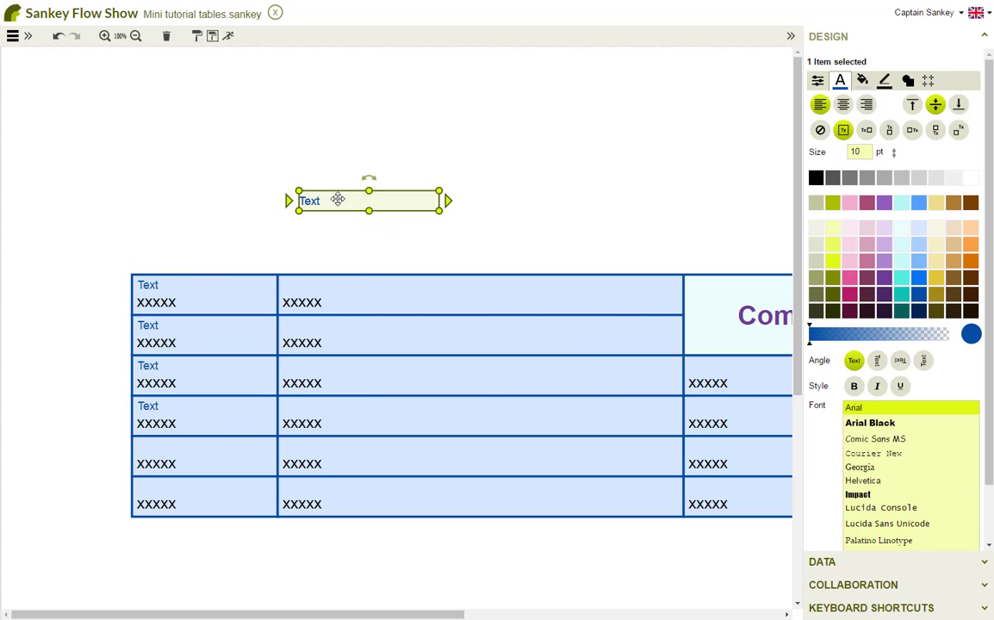
Step: Widen the spare blue label to fit the second column and place it at the top of that column's first cell
left_click(404, 285)
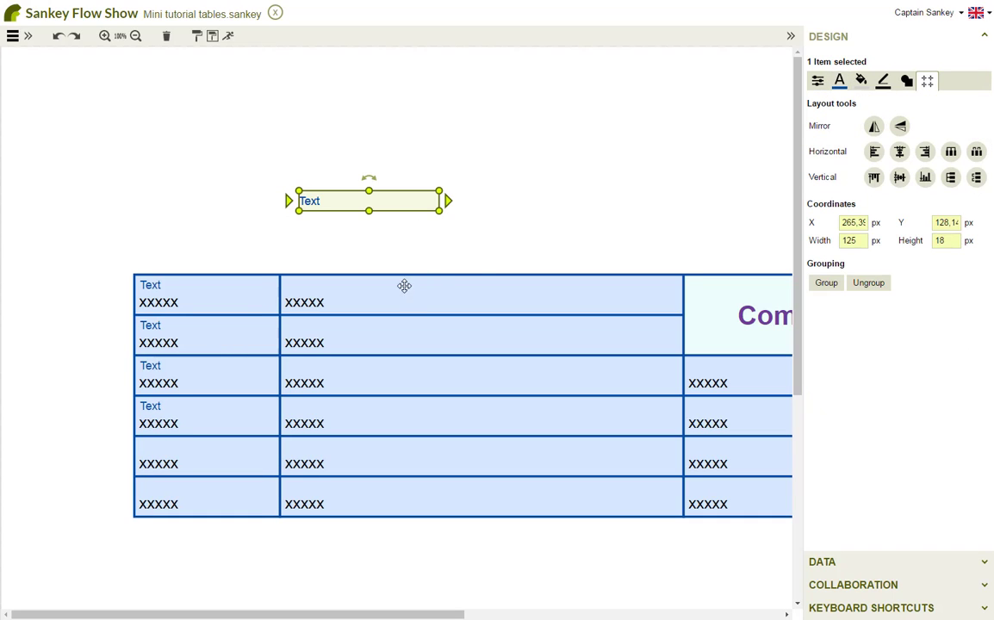
left_click_drag(861, 245, 811, 240)
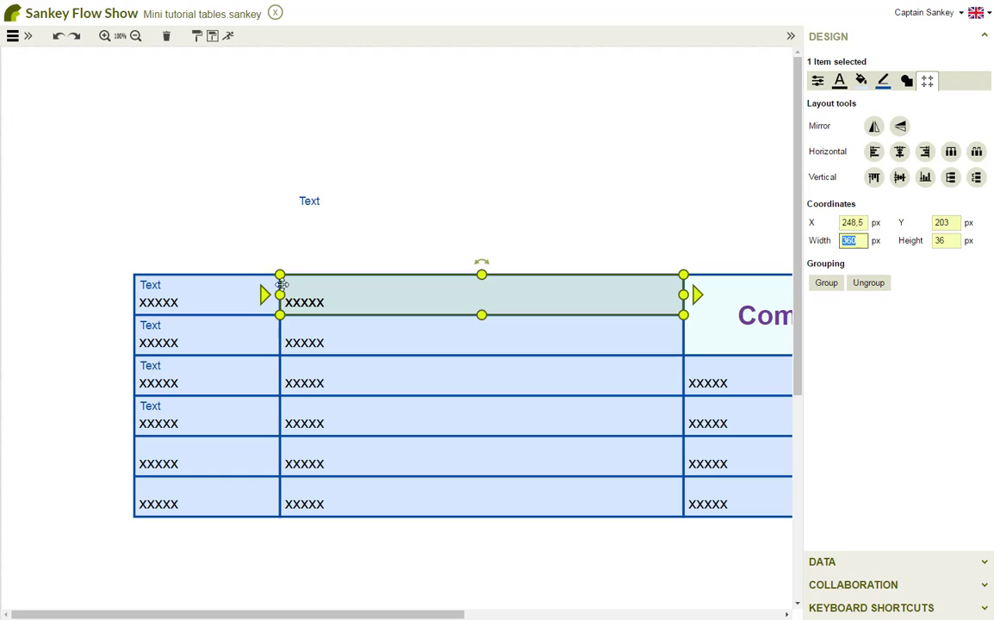
left_click(310, 198)
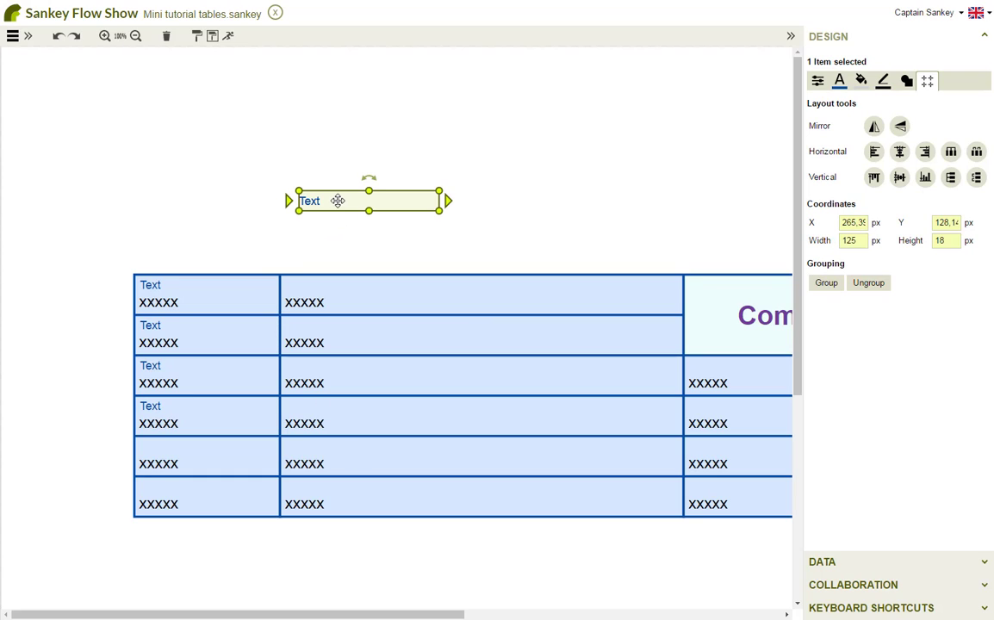
double_click(855, 241)
type("360")
key("Return")
left_click_drag(559, 201, 546, 283)
left_click(533, 248)
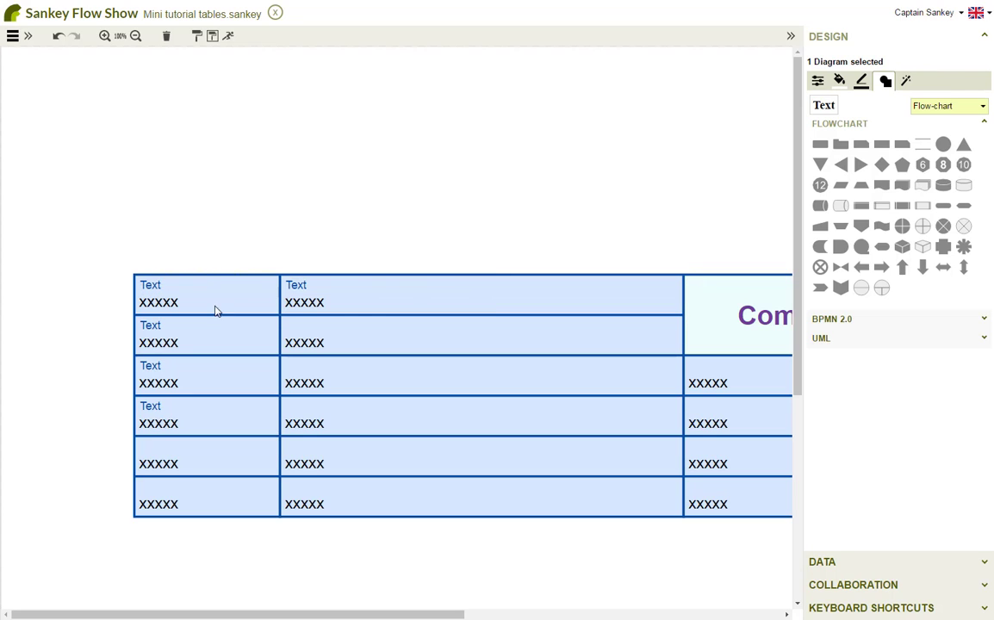
Step: Move the text entry from the first cell's text through the following cells and blue labels
left_click(166, 299)
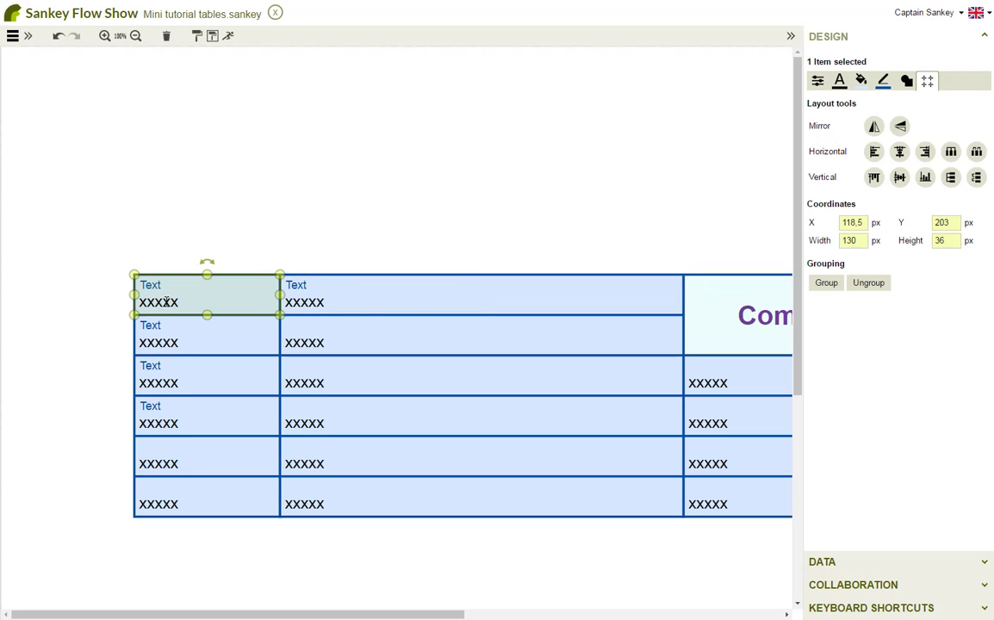
key("Tab")
key("Tab")
key("Tab")
key("Tab")
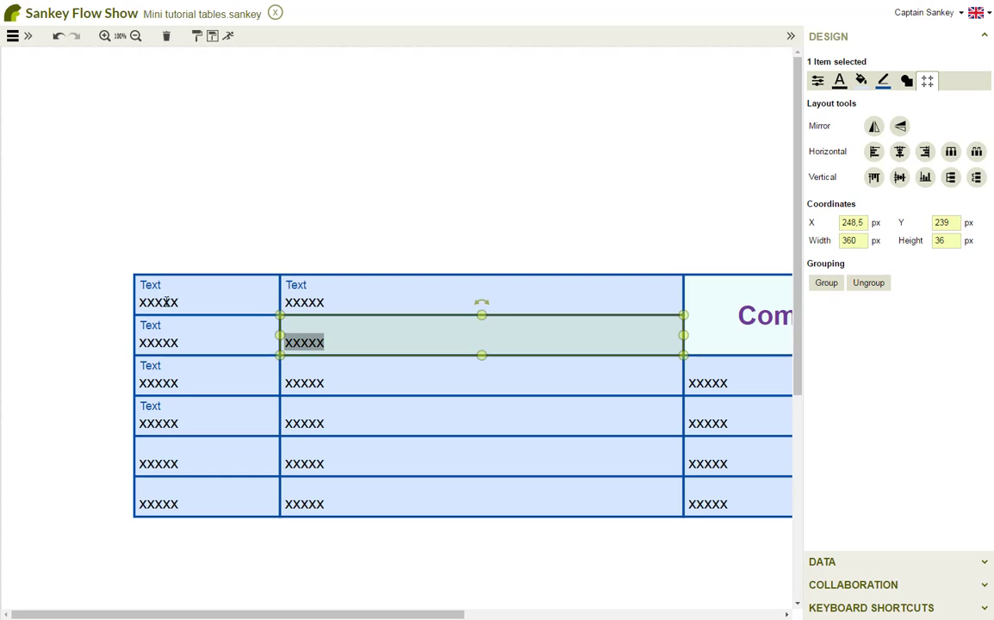
key("Tab")
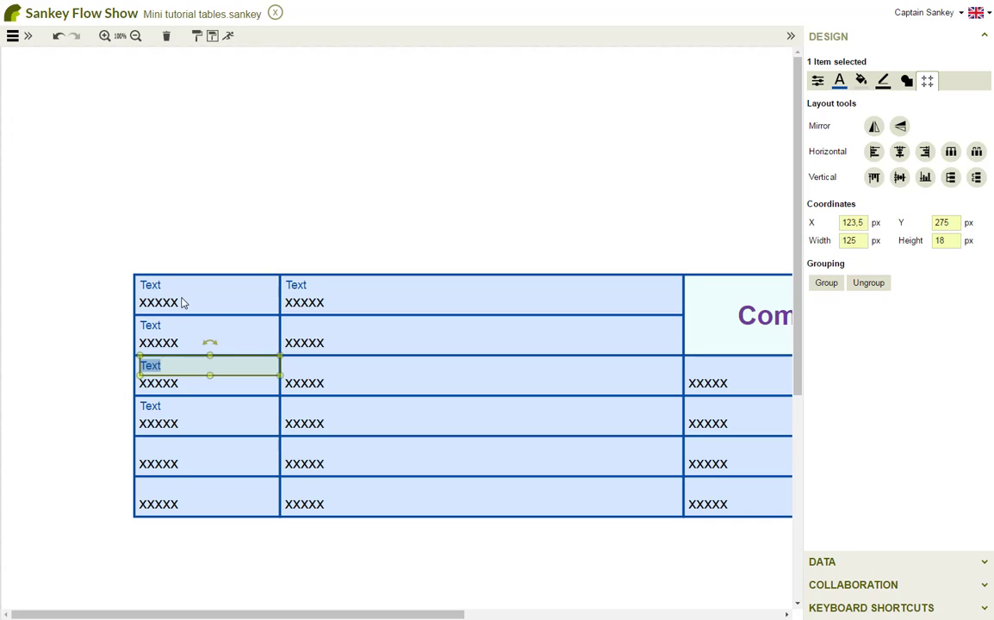
Step: Set the five small blue labels in the first and second columns to Frozen
left_click(152, 290)
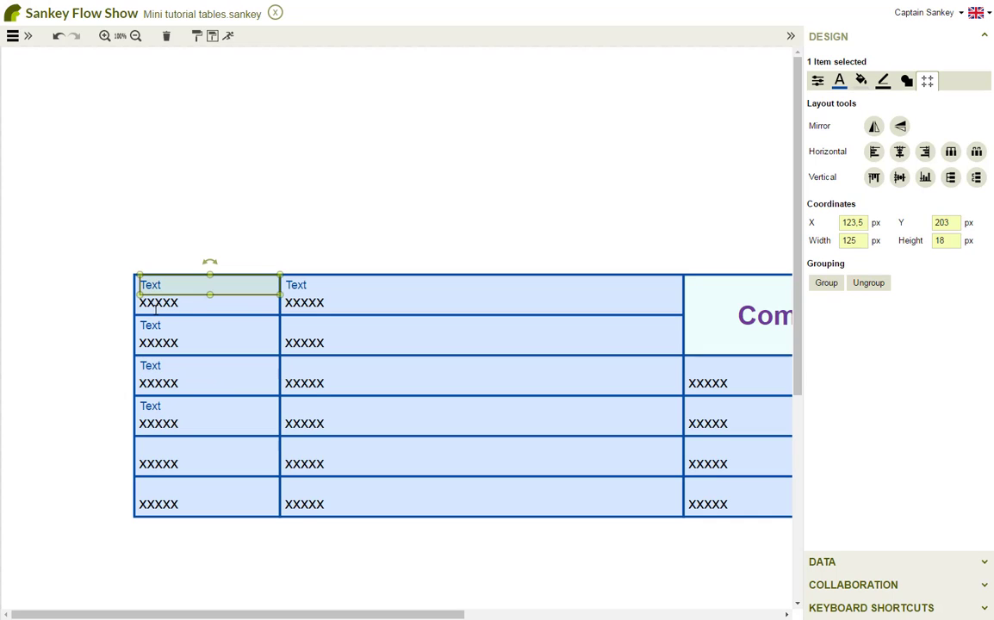
left_click(155, 325, "ctrl")
left_click(154, 366, "ctrl")
left_click(149, 405, "ctrl")
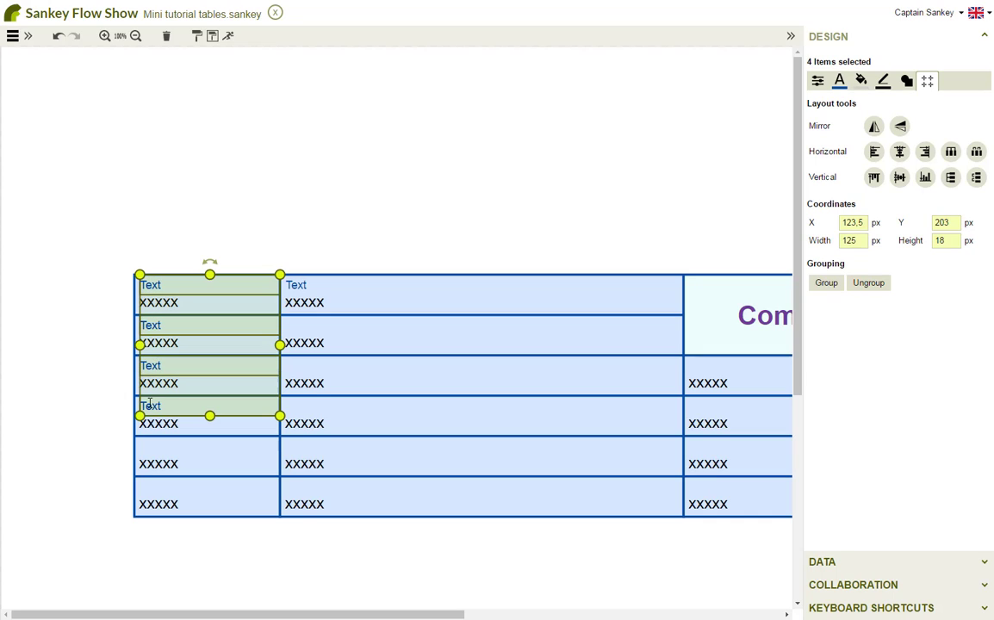
left_click(300, 289, "ctrl")
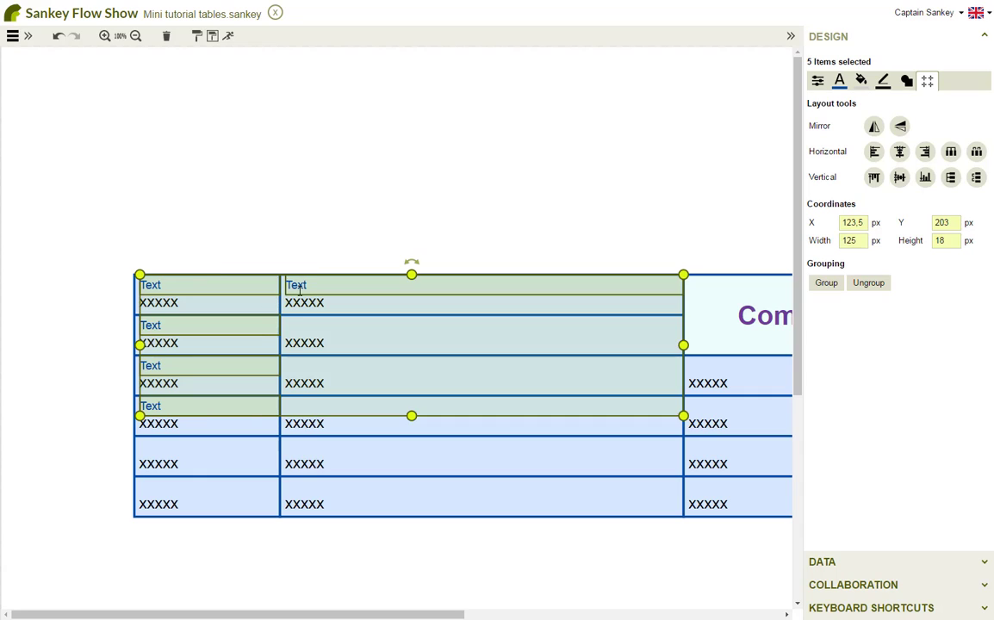
left_click(818, 81)
left_click(874, 191)
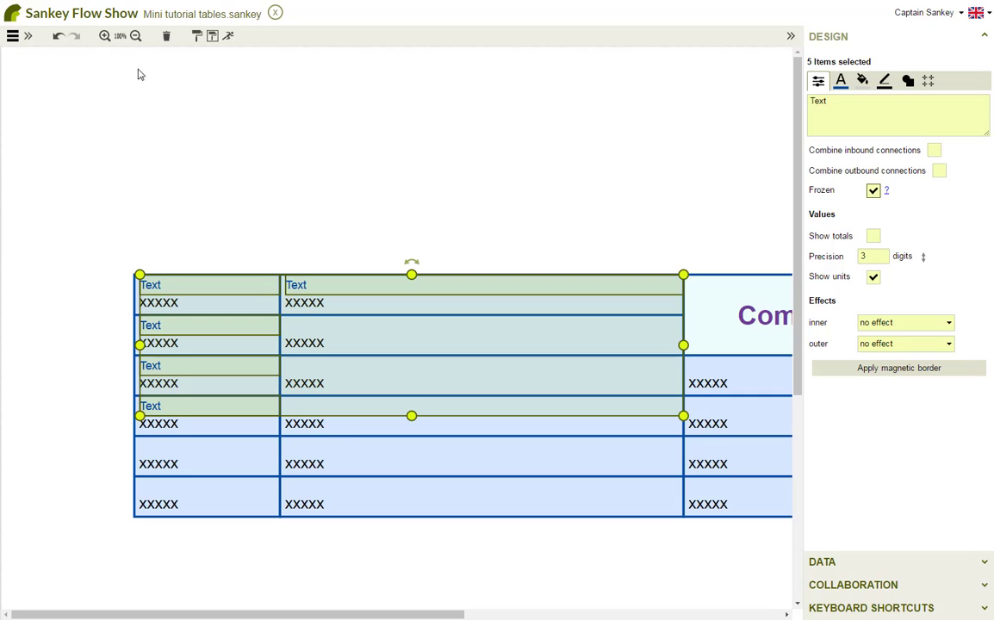
Step: Group the whole table together with its blue labels, leaving out the circle
left_click(135, 36)
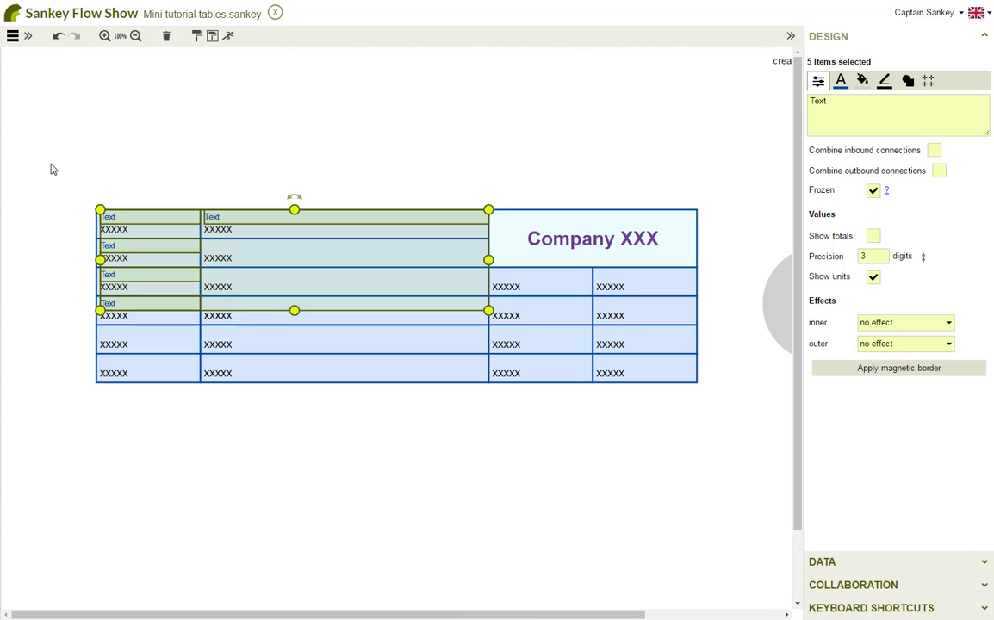
left_click_drag(48, 184, 769, 458)
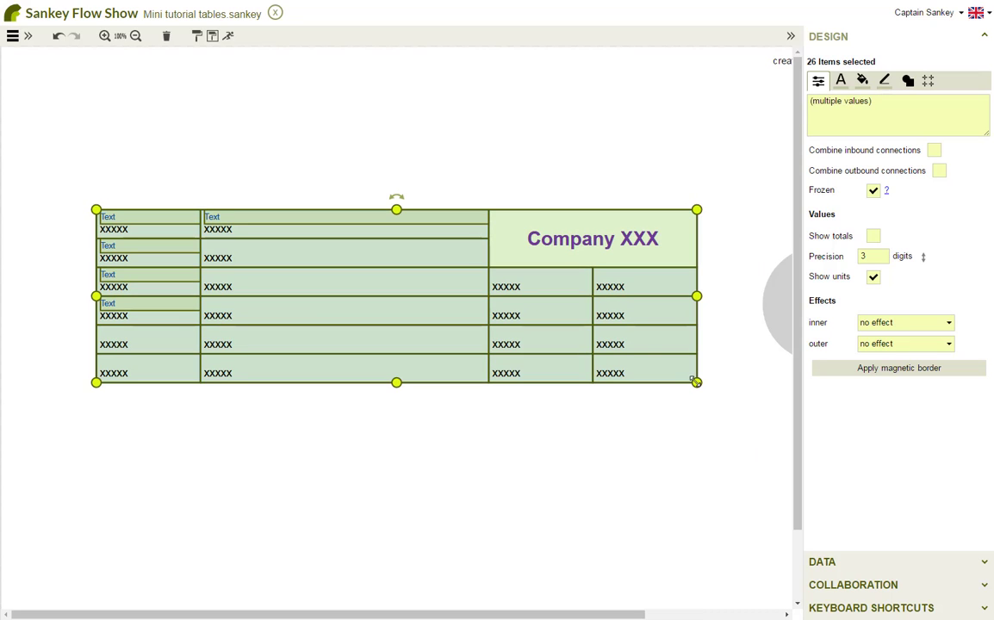
left_click(928, 80)
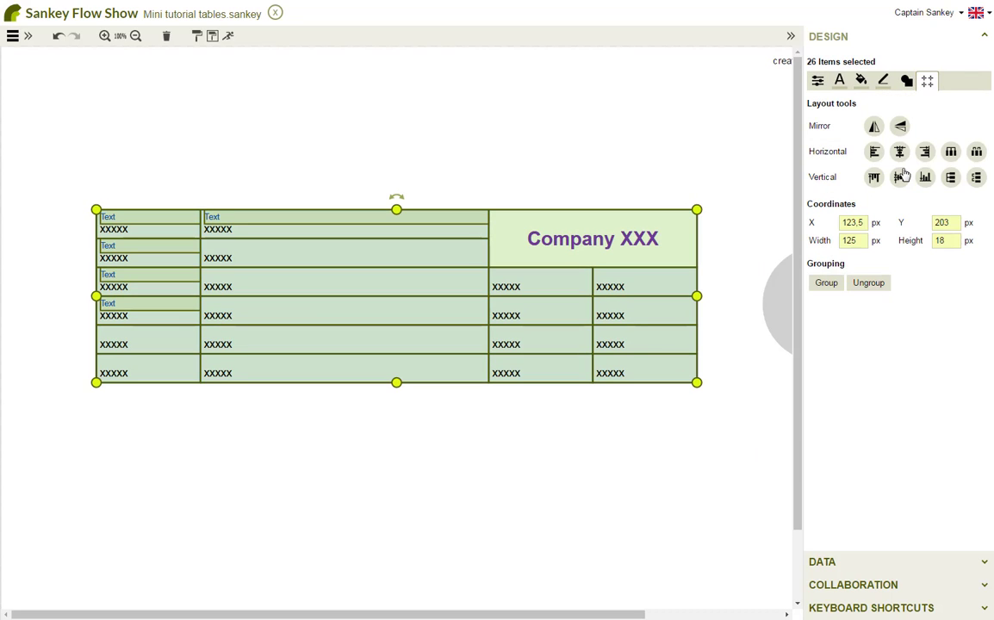
left_click(827, 284)
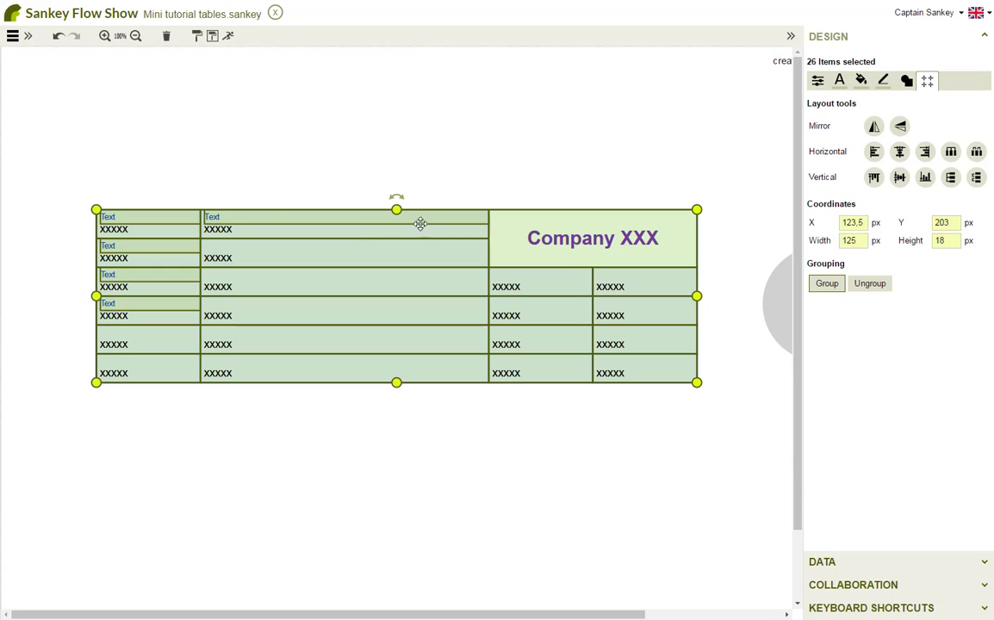
left_click(217, 188)
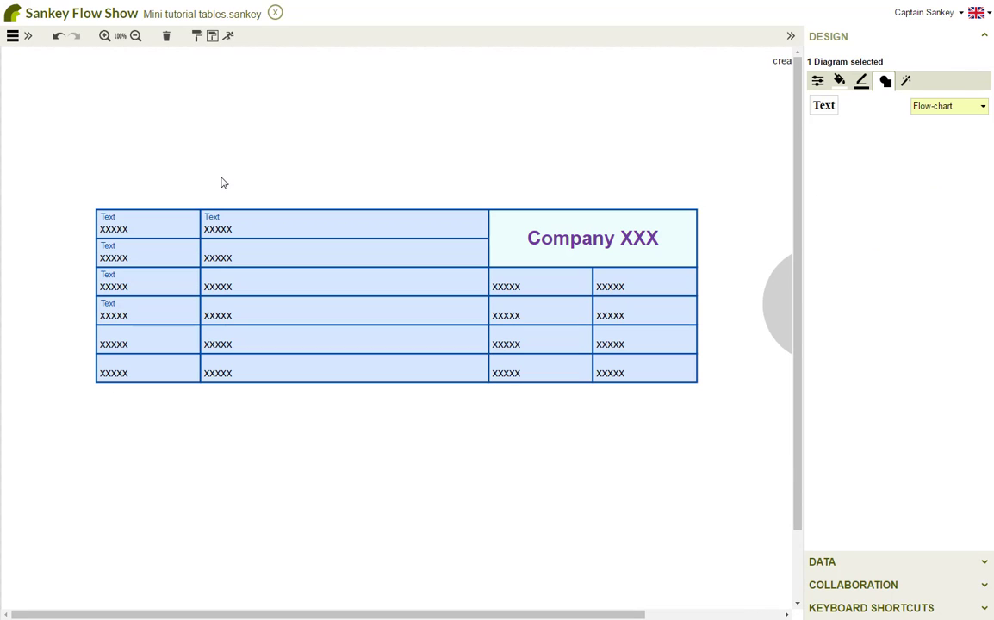
Step: Move the text entry from the first cell through all unfrozen cells of the grouped table and back to the first cell
left_click(121, 229)
key("Tab")
key("Tab")
key("Tab")
key("Tab")
key("Tab")
key("Tab")
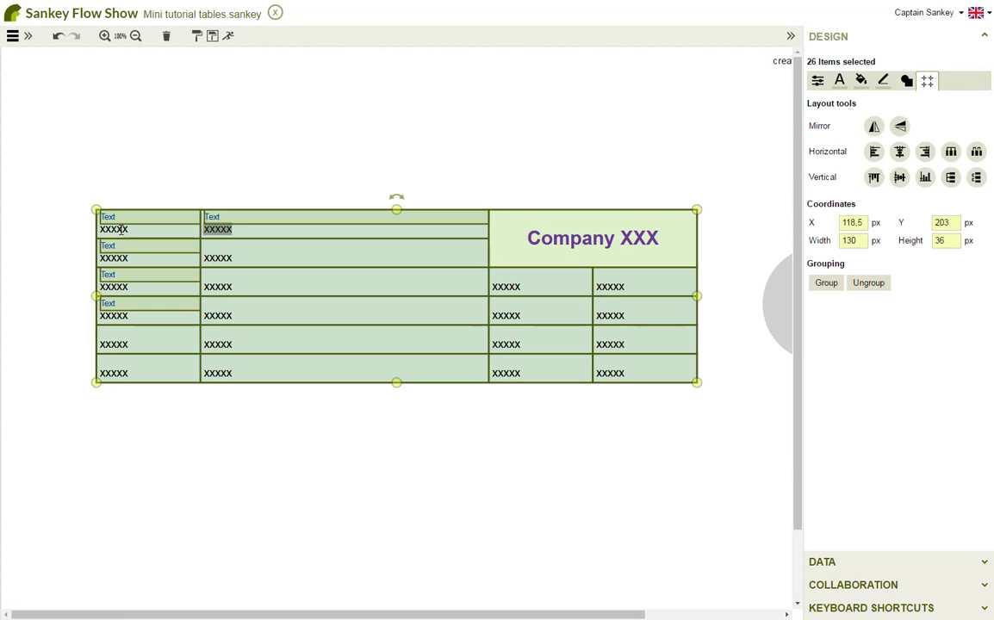
key("Tab")
key("Tab")
key("Tab")
key("Tab")
key("Tab")
key("Tab")
key("Tab")
key("Tab")
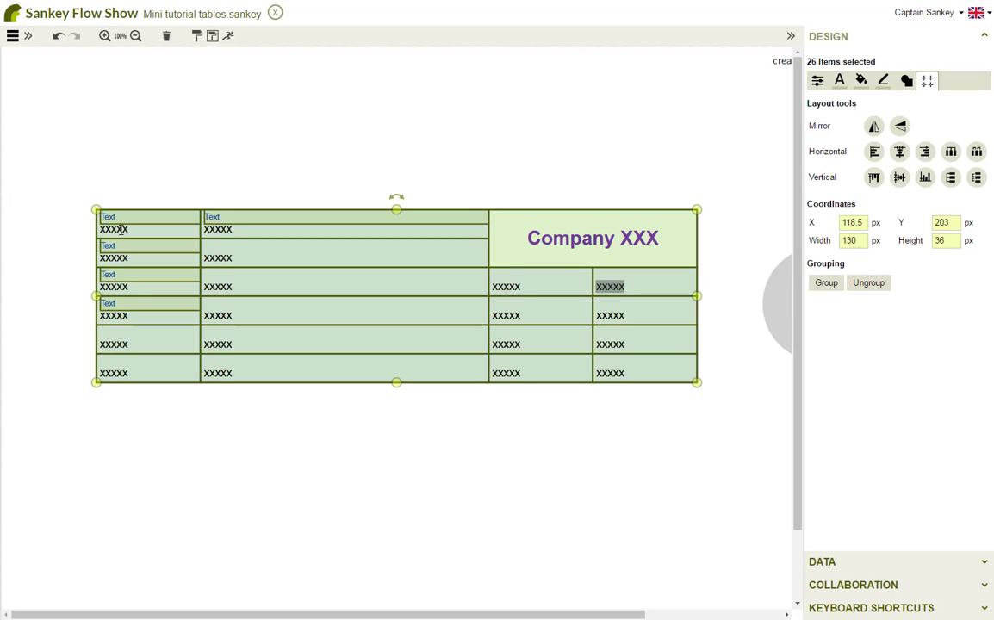
key("Tab")
key("Tab")
key("Tab")
key("Tab")
key("Tab")
key("Tab")
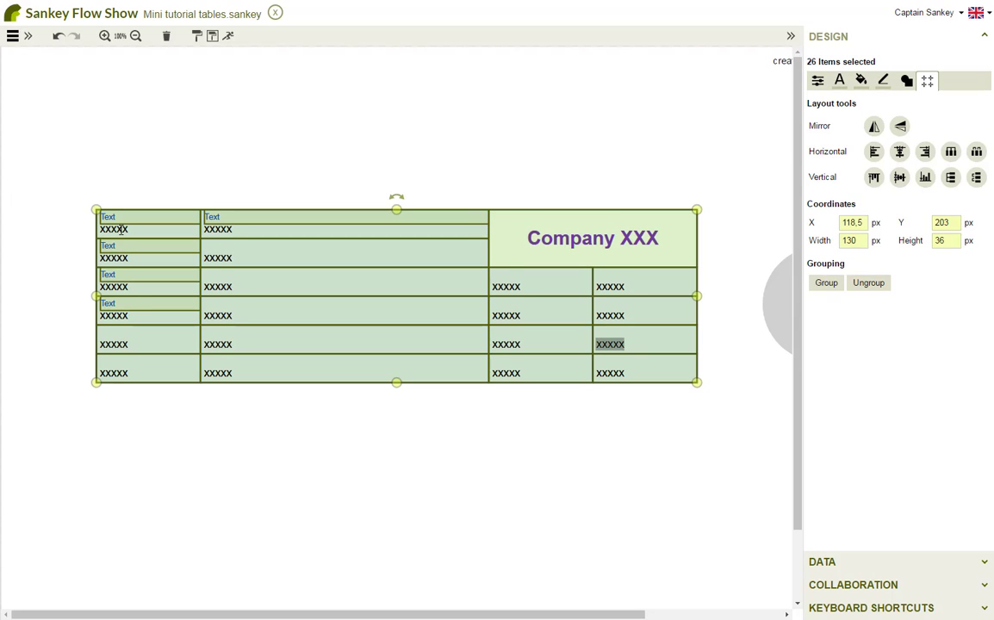
key("Tab")
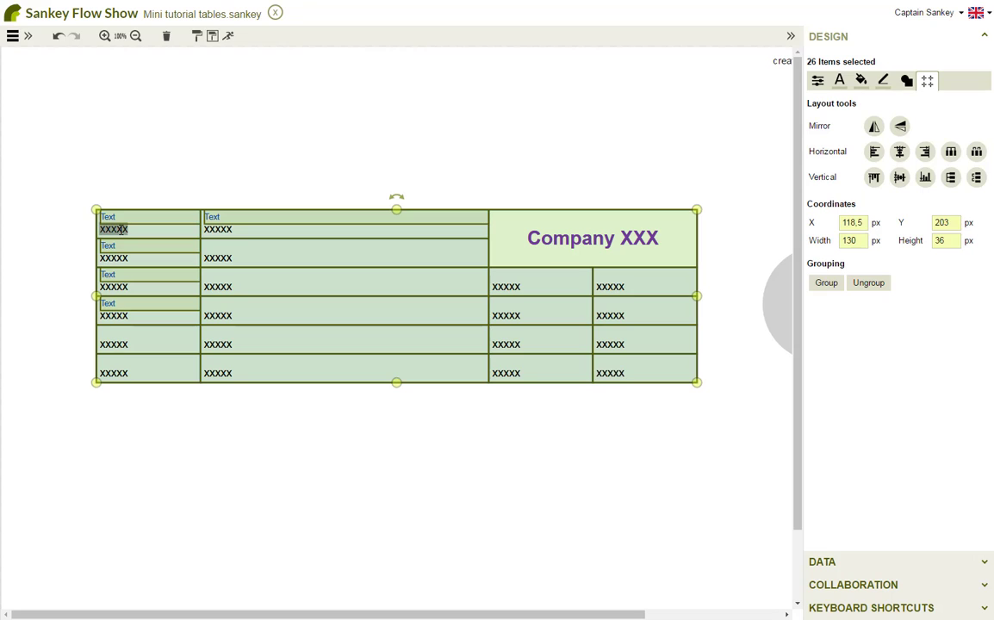
Step: Copy the whole grouped table, using the general commands in the keyboard shortcuts list
left_click(833, 608)
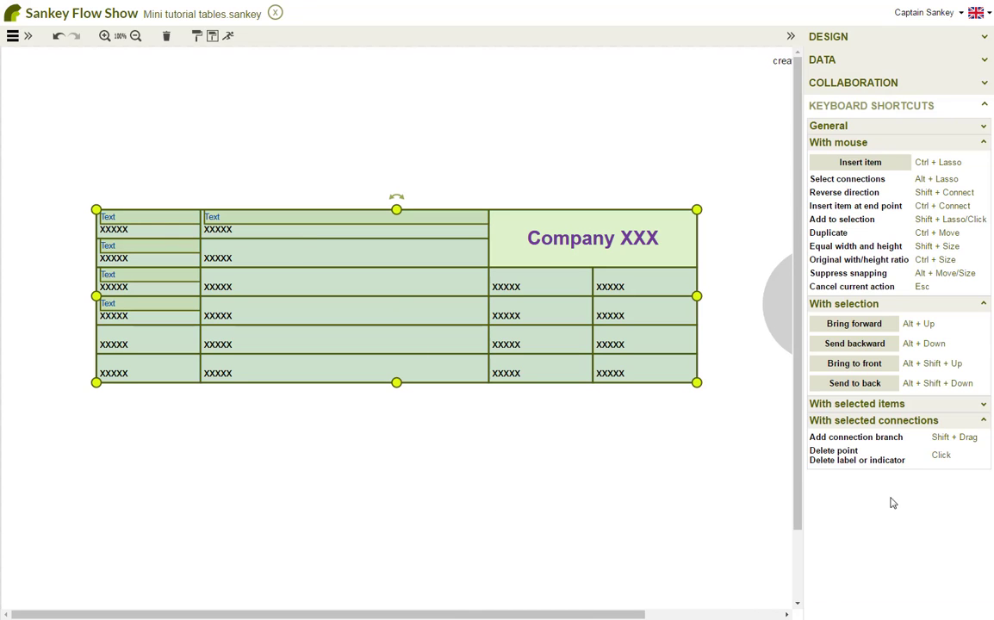
left_click(838, 128)
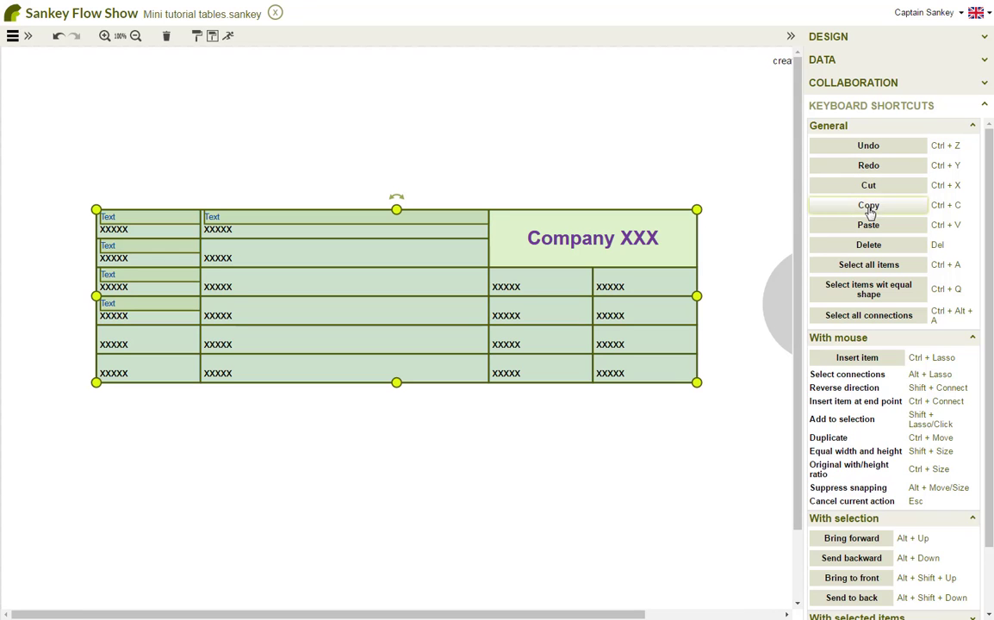
Step: Close the current diagram and create a new one named new.sankey in the local browser database
left_click(273, 15)
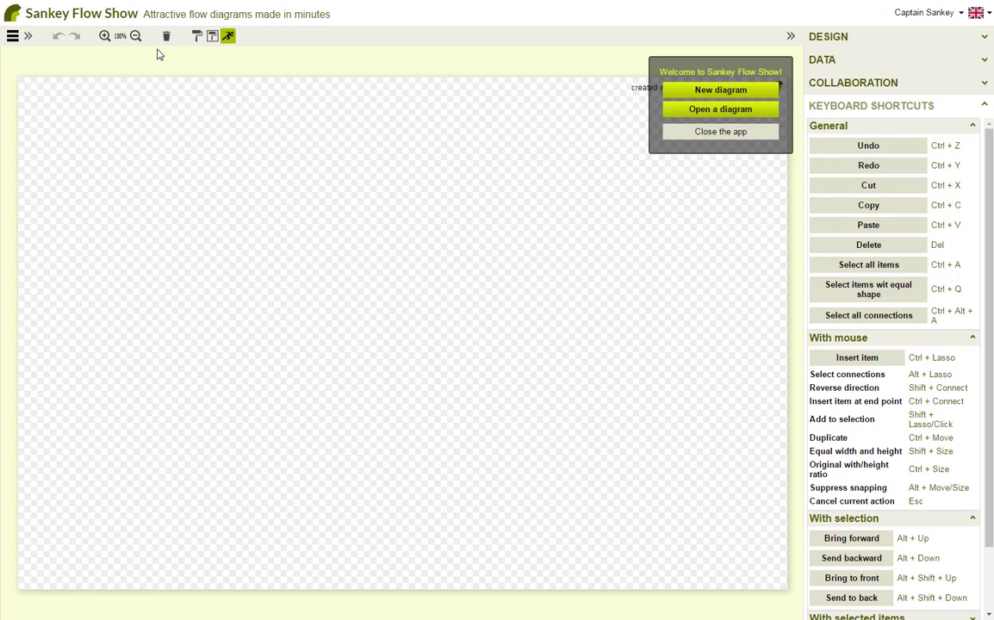
left_click(708, 93)
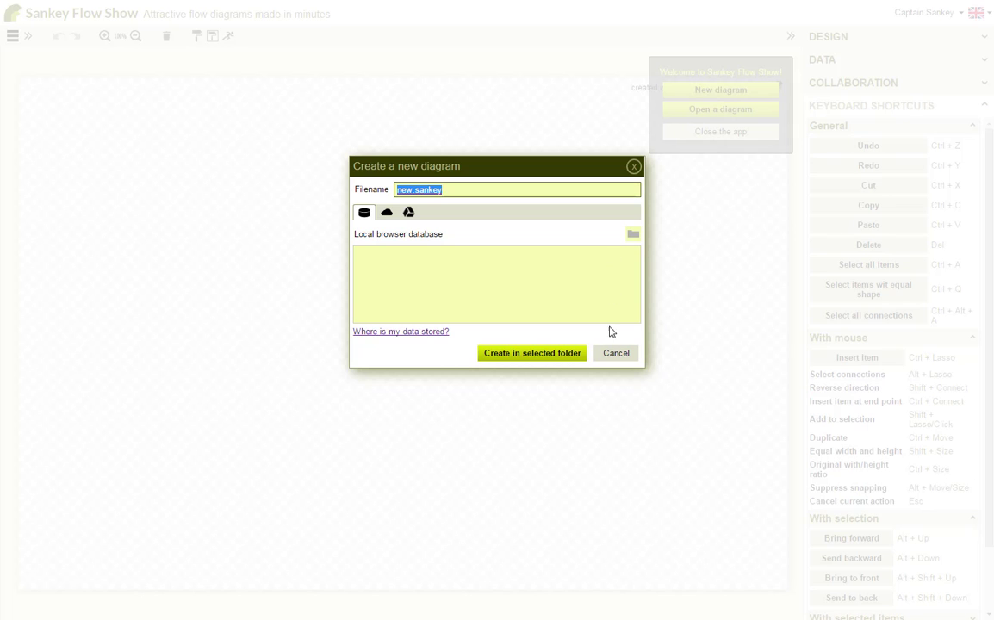
left_click(545, 372)
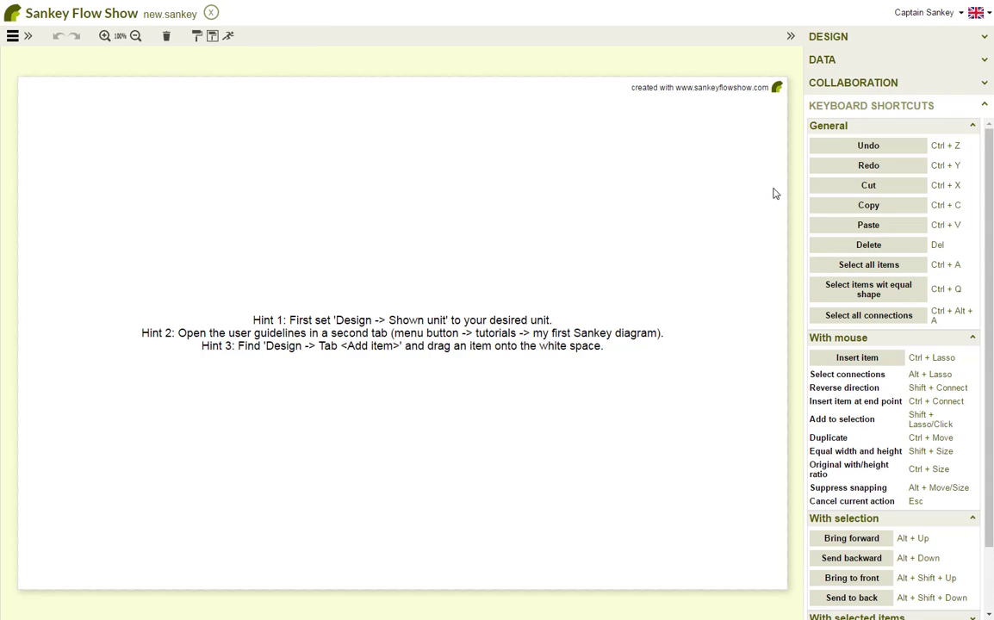
Step: Paste the copied table into the new diagram and place it in the lower-right corner of the page
left_click(885, 227)
left_click_drag(301, 142, 642, 555)
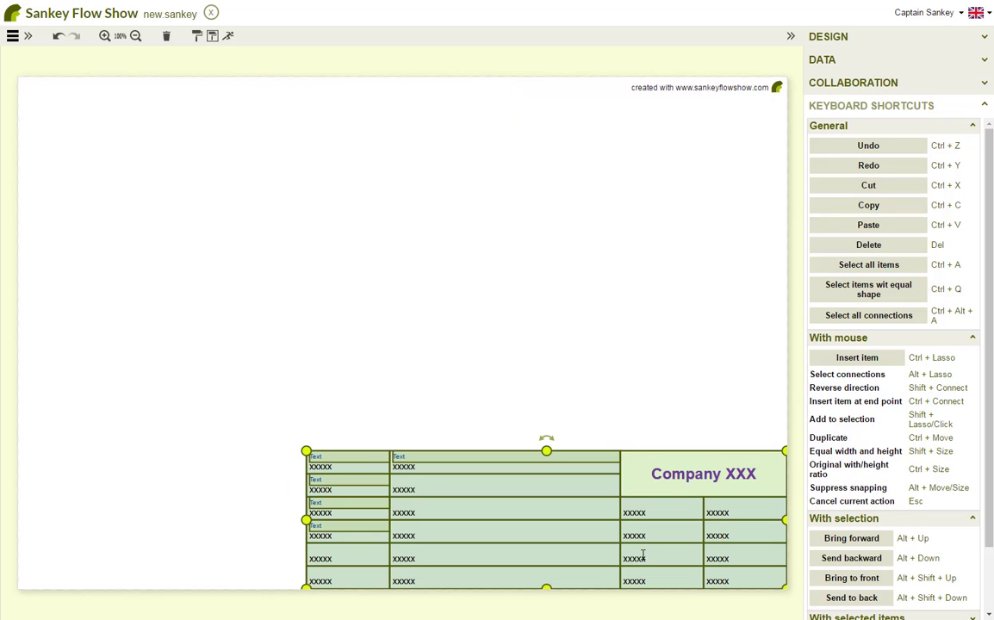
left_click(534, 318)
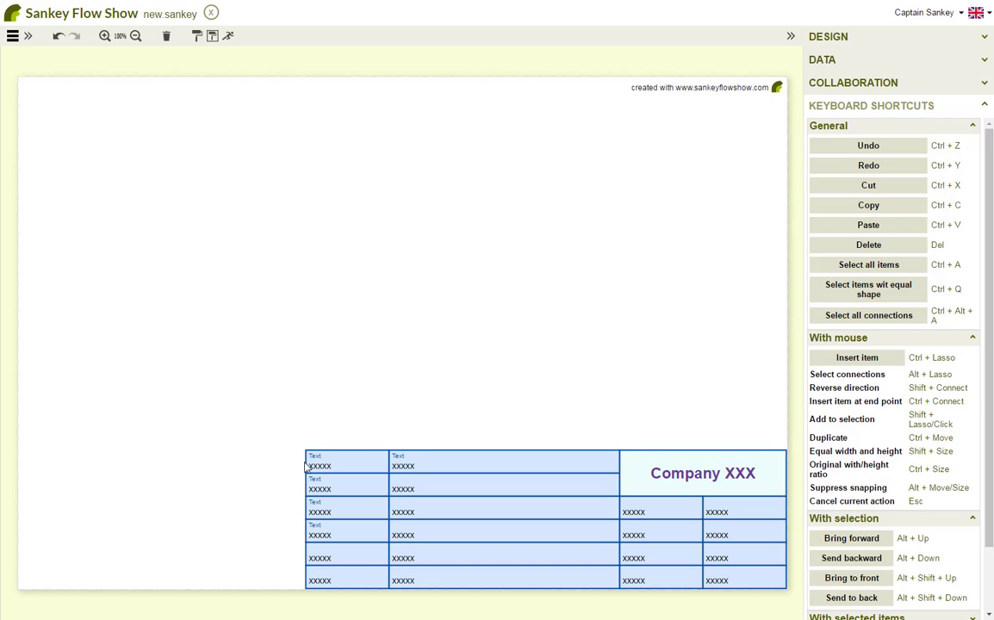
Step: Fill in a first name in the table's first cell and a surname in the cell beside it, and move on through the following cells
double_click(324, 466)
type("M")
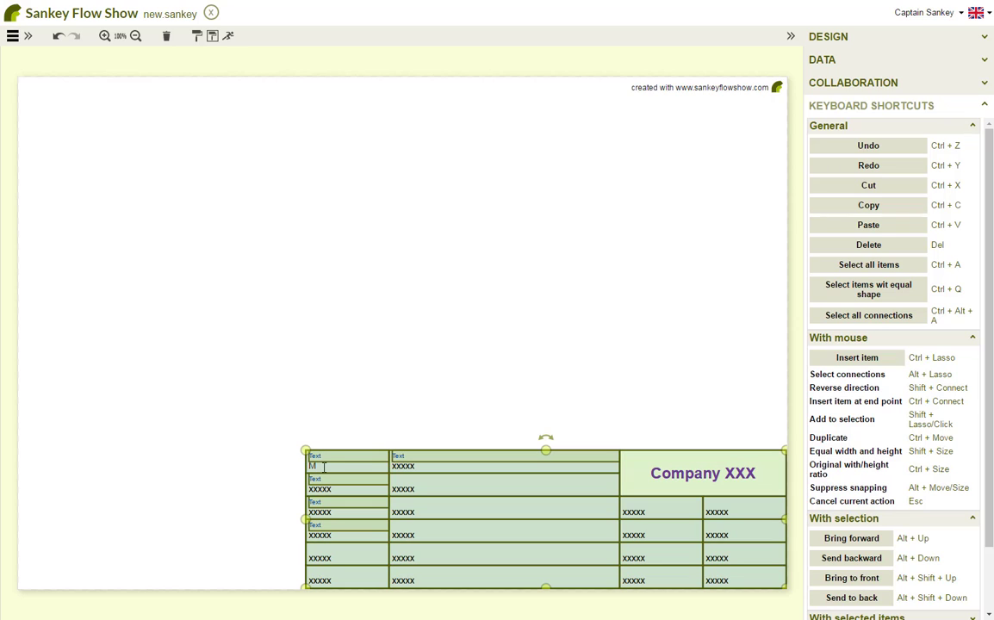
key("Tab")
type("San")
key("Tab")
key("Tab")
key("Tab")
key("Tab")
left_click(296, 410)
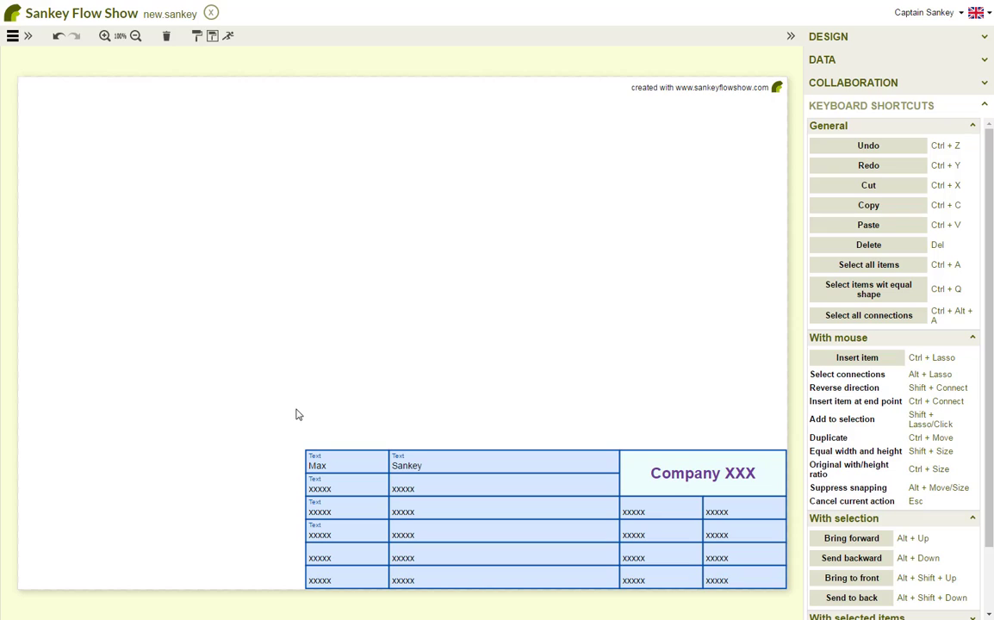